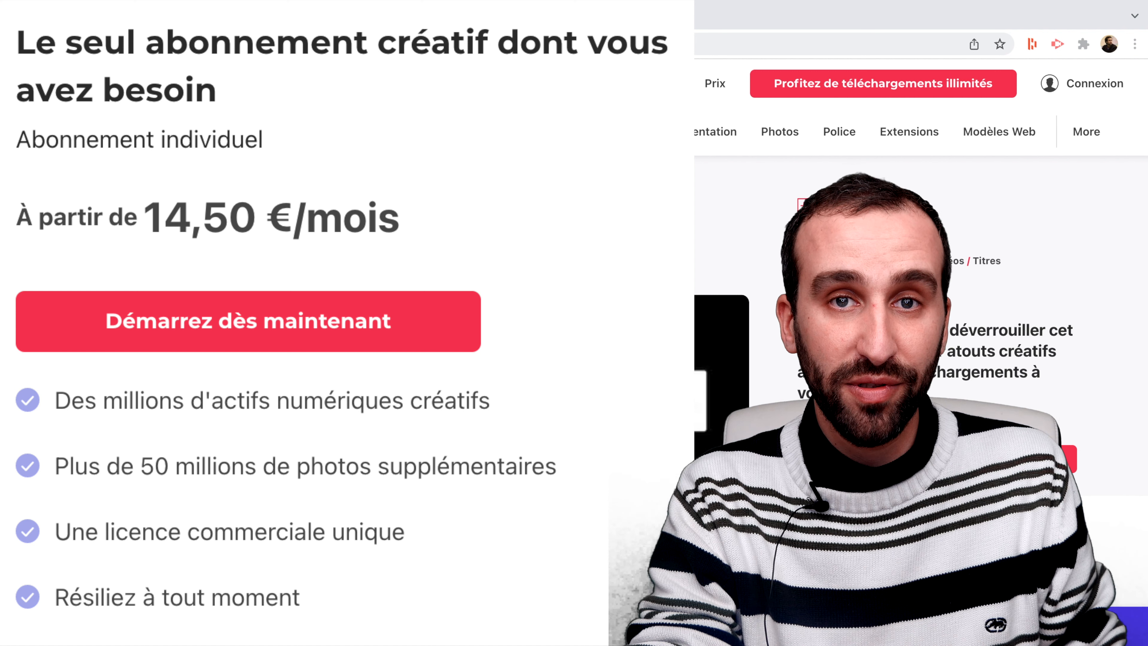
Step: Browse the Final Cut Pro video templates on Envato Elements and go to the second results page
scroll(574, 348, down, 15)
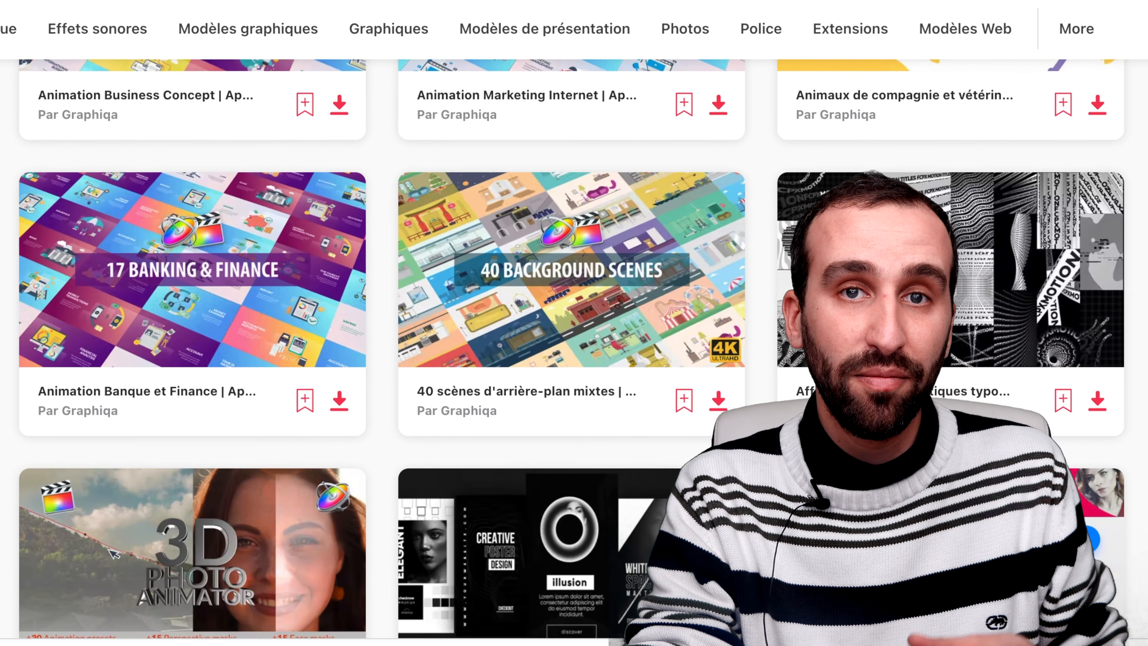
scroll(574, 349, down, 20)
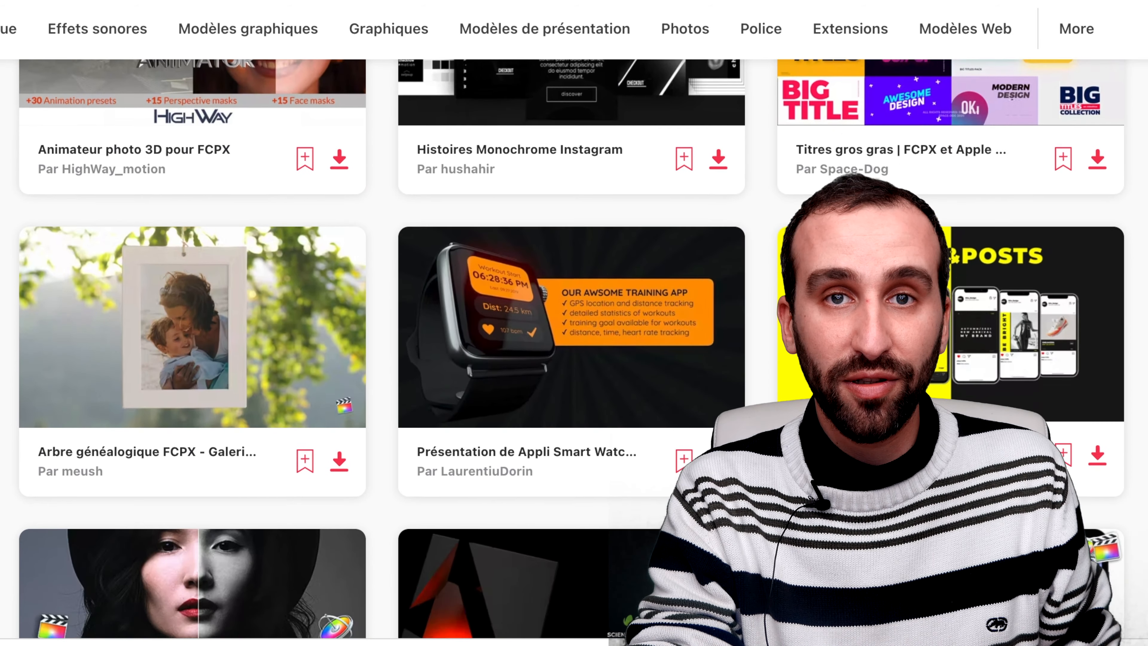
scroll(574, 349, down, 20)
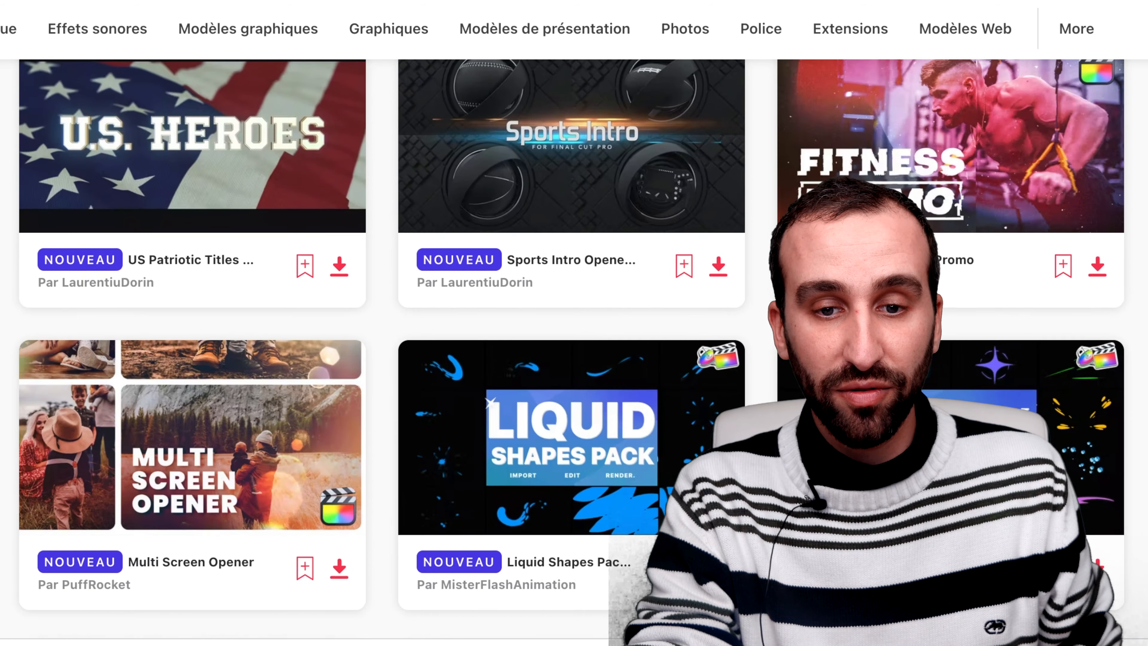
scroll(629, 323, down, 15)
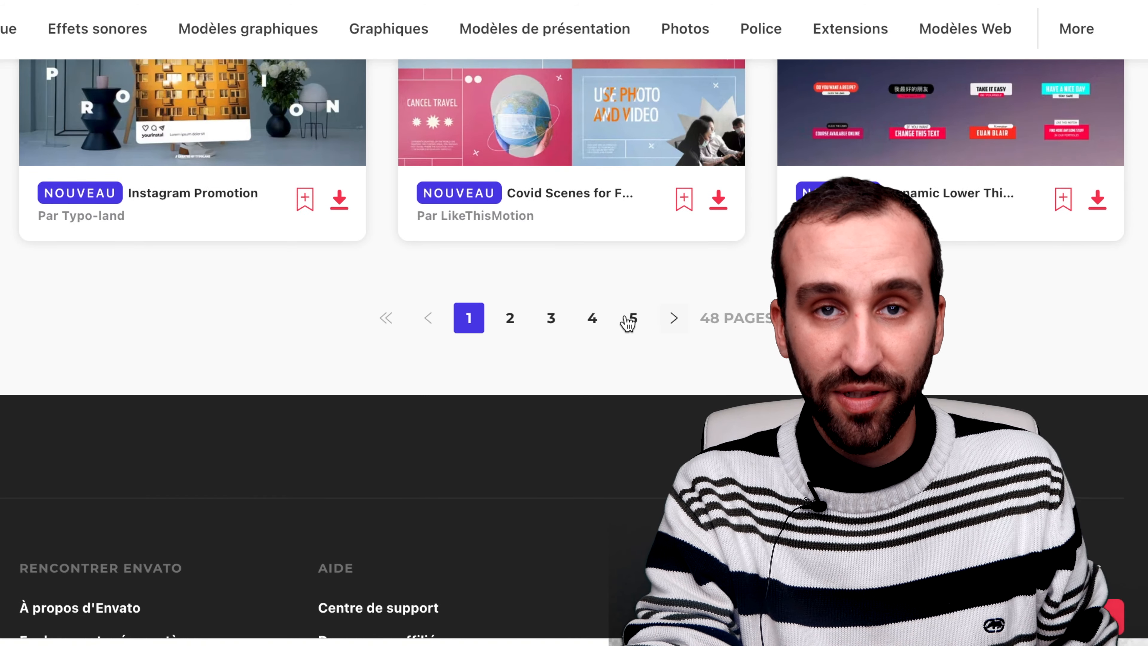
click(510, 318)
click(513, 319)
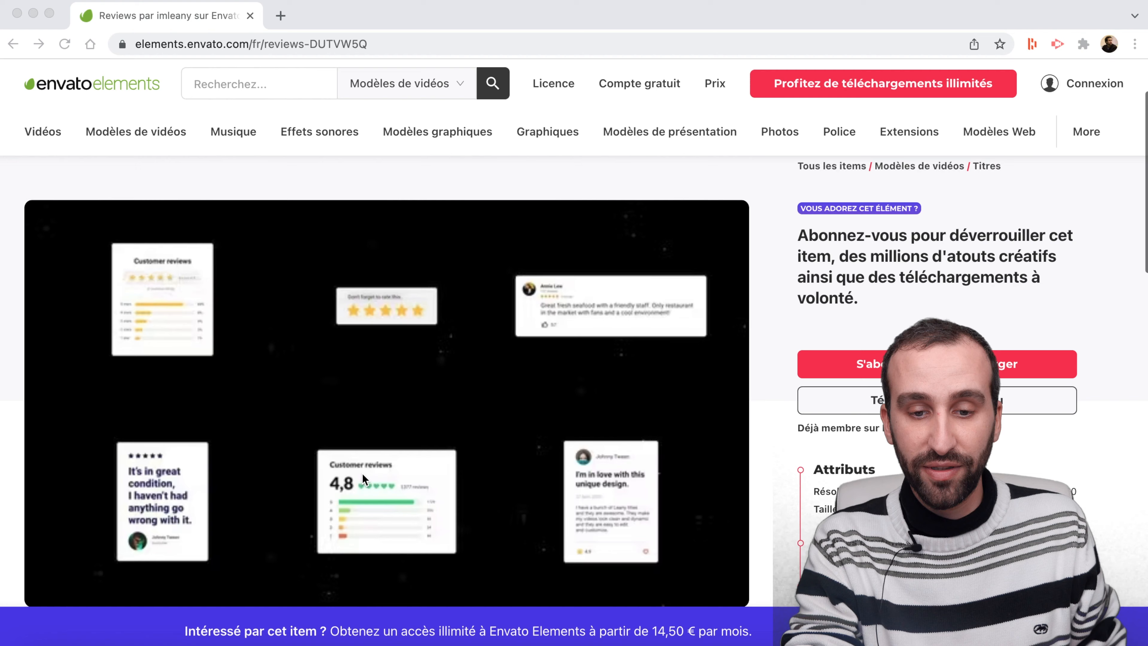
Step: Switch to Final Cut Pro and play the cyclist clip from the start of the timeline
click(560, 644)
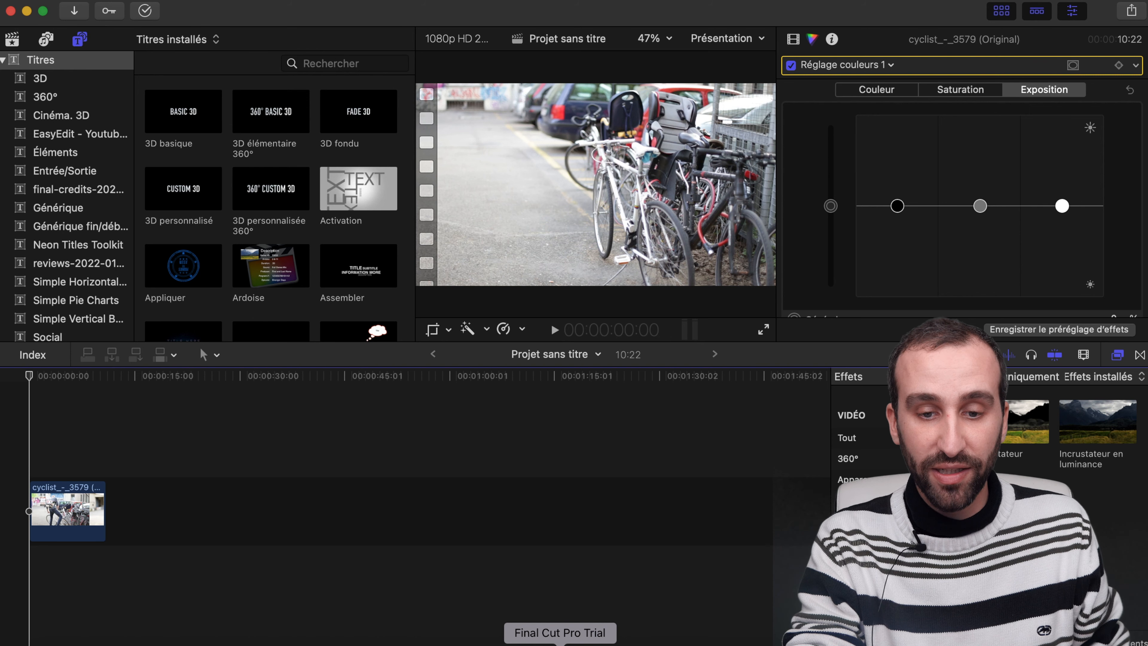
key(Home)
key(space)
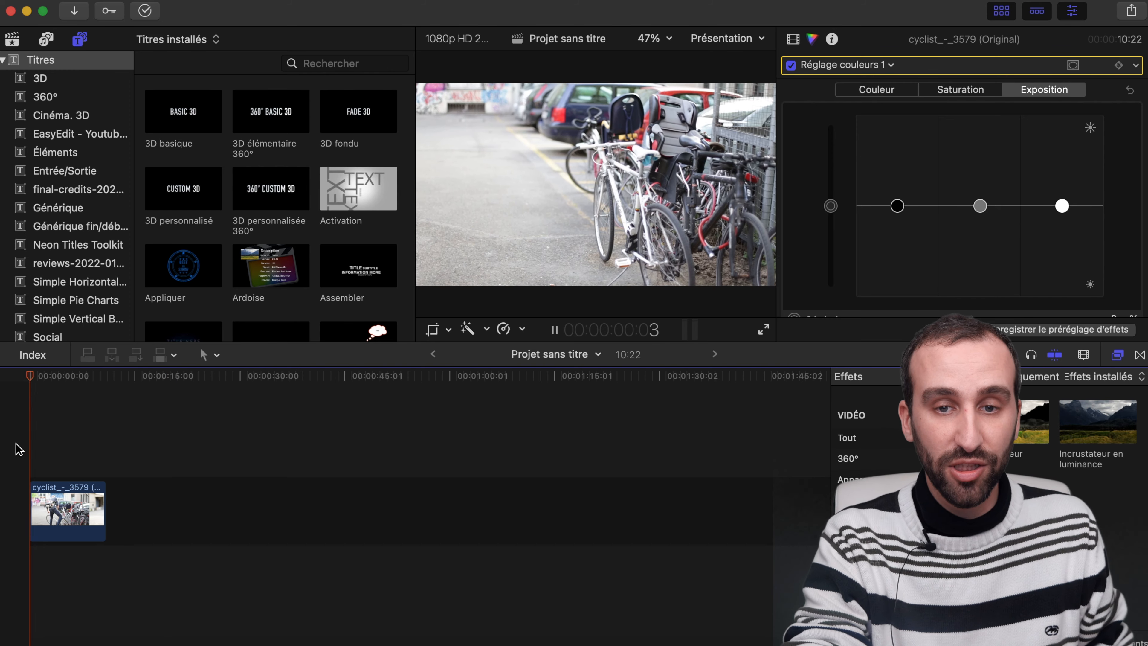
key(space)
Step: Add the Scene 01 title from the reviews-2022-01 category above the cyclist clip at the start of the timeline
click(79, 40)
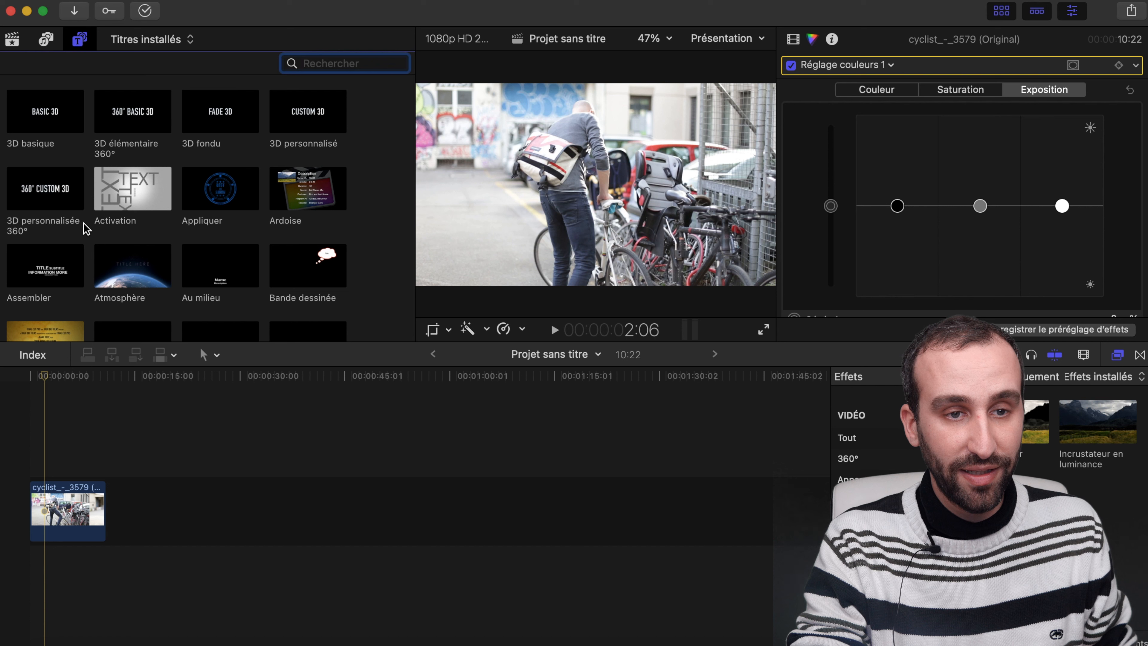
click(79, 43)
scroll(80, 245, down, 3)
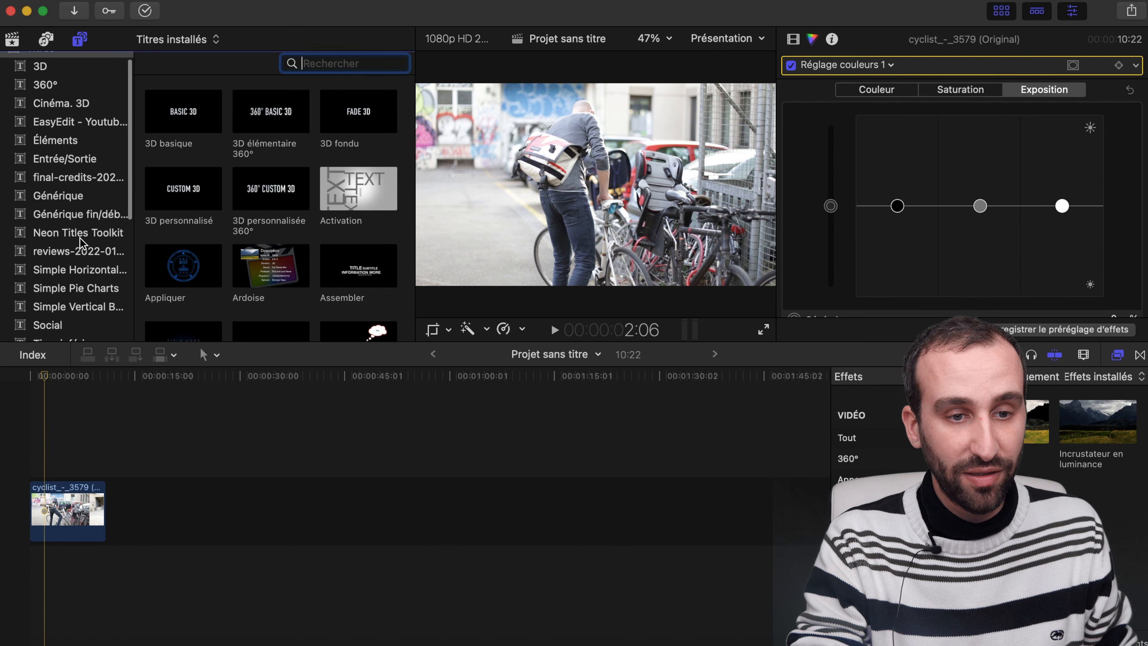
scroll(80, 246, down, 2)
click(89, 193)
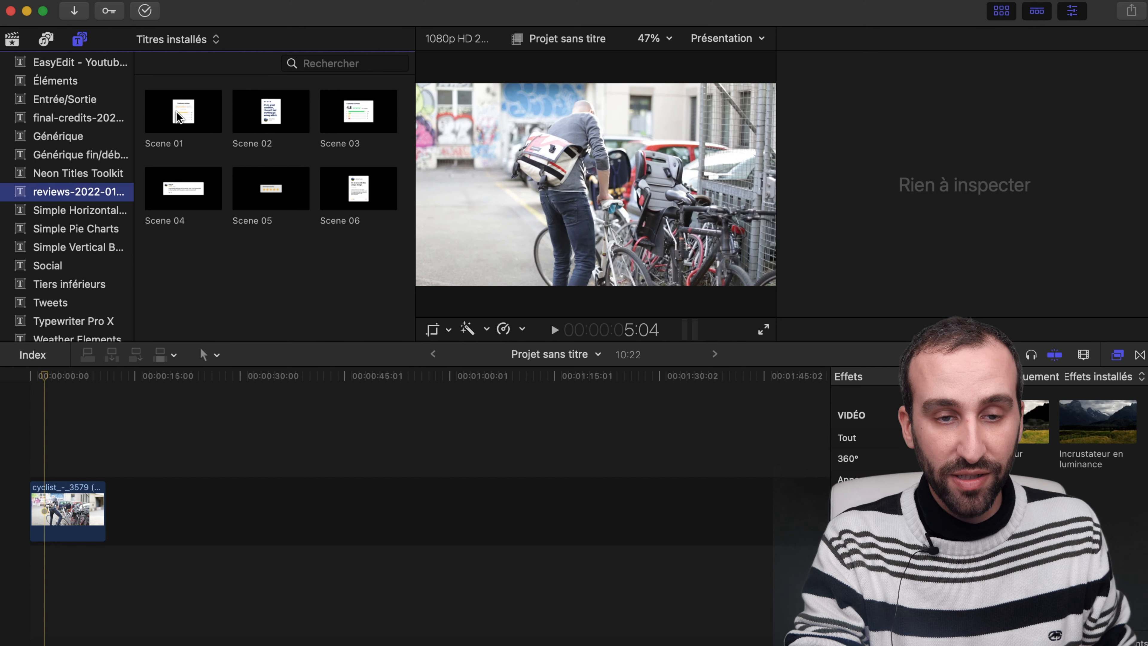
drag(176, 111, 34, 463)
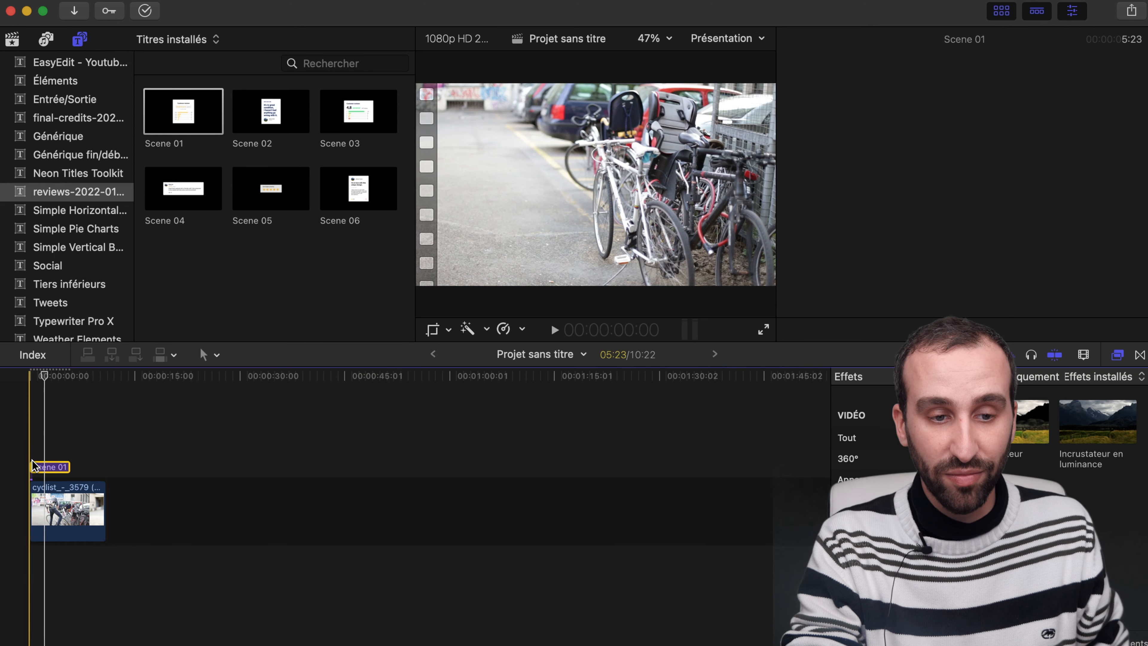
Step: Play back the opening seconds to preview the Scene 01 title over the cyclist clip
click(32, 463)
key(space)
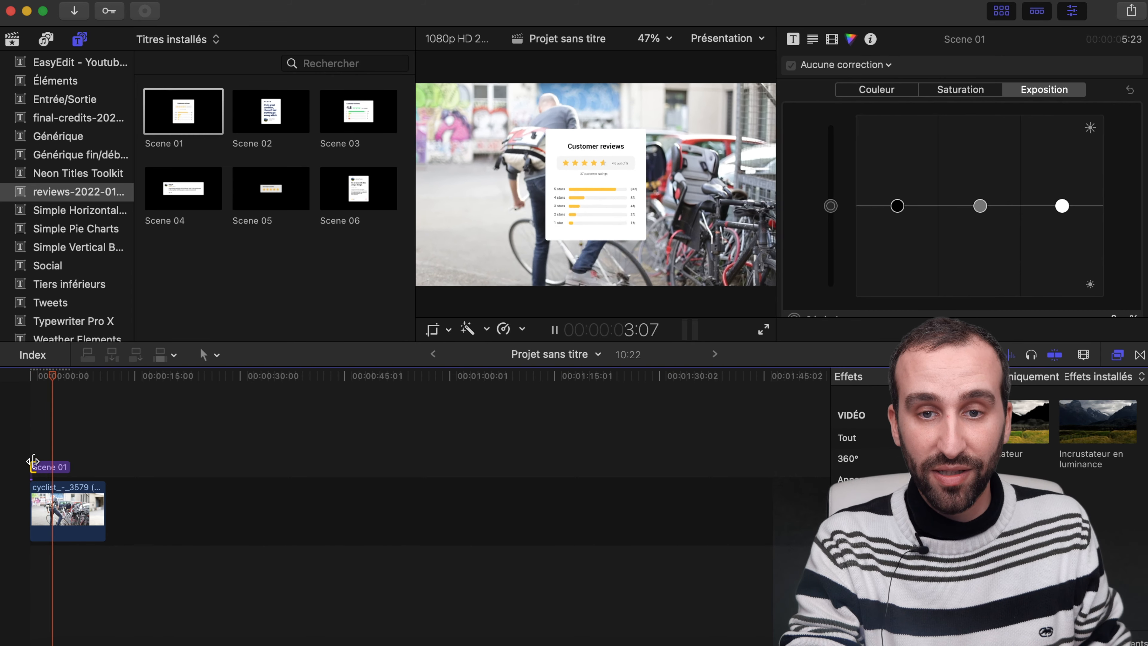
key(space)
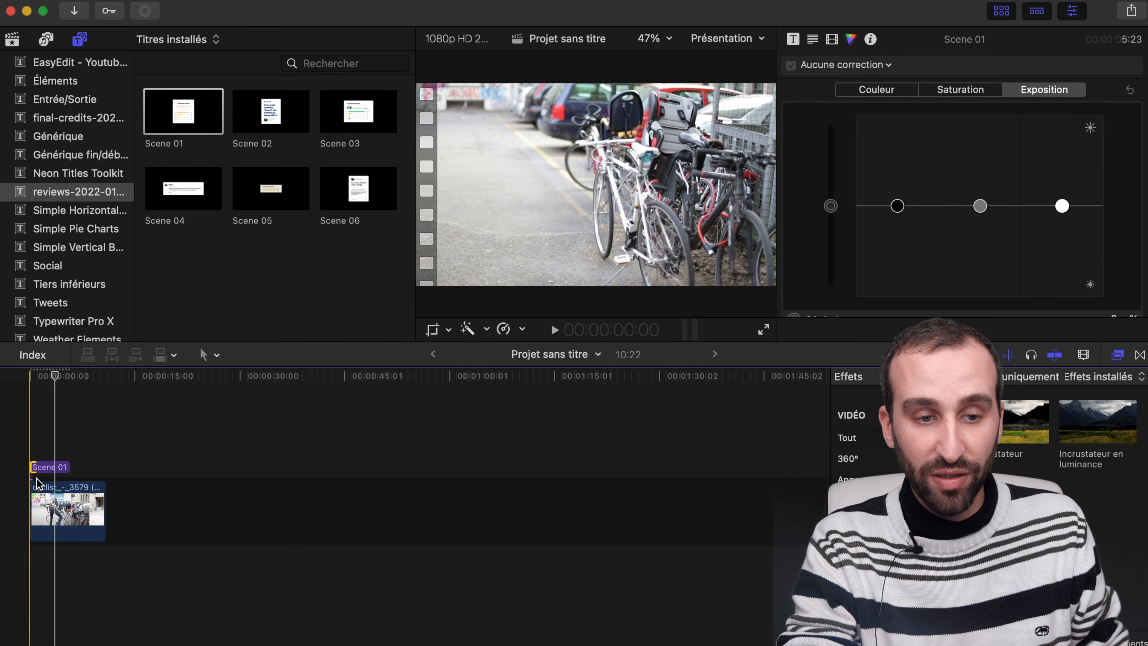
Step: Show the Scene 01 title's published parameters and set Text 01 to "Avis Produit A"
click(52, 467)
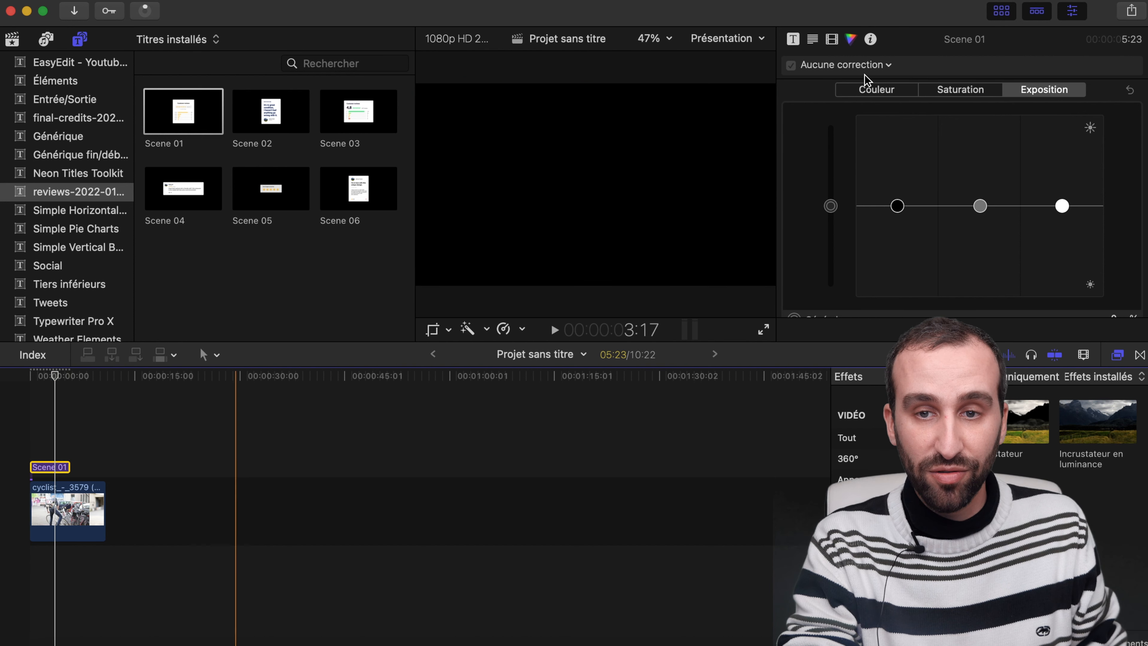
click(794, 42)
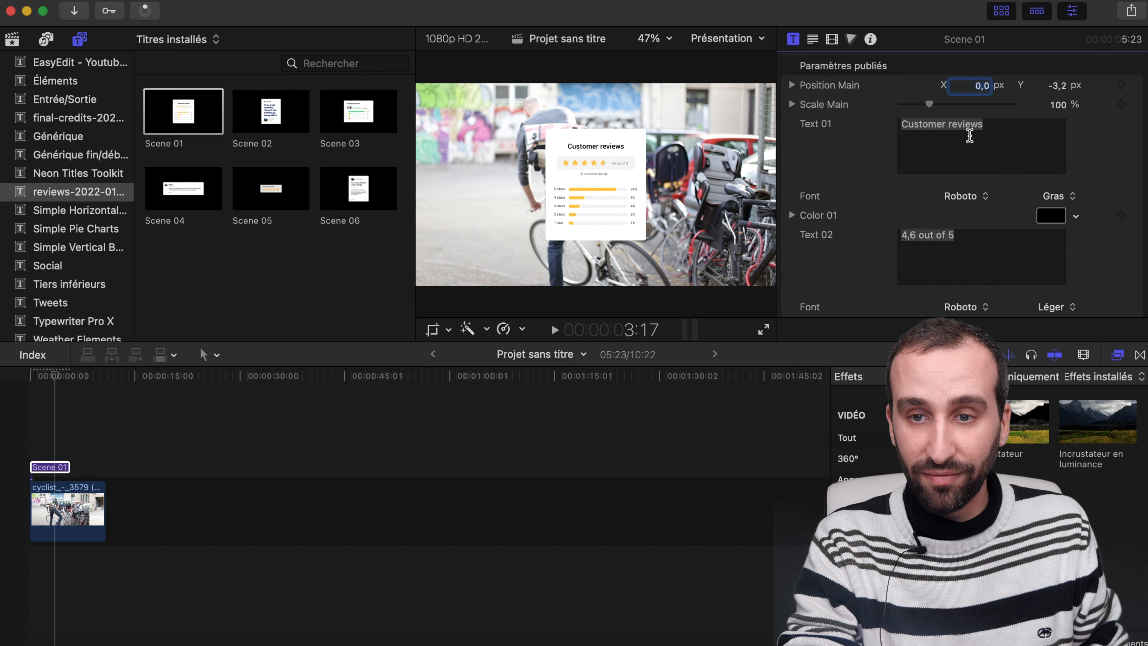
triple_click(988, 130)
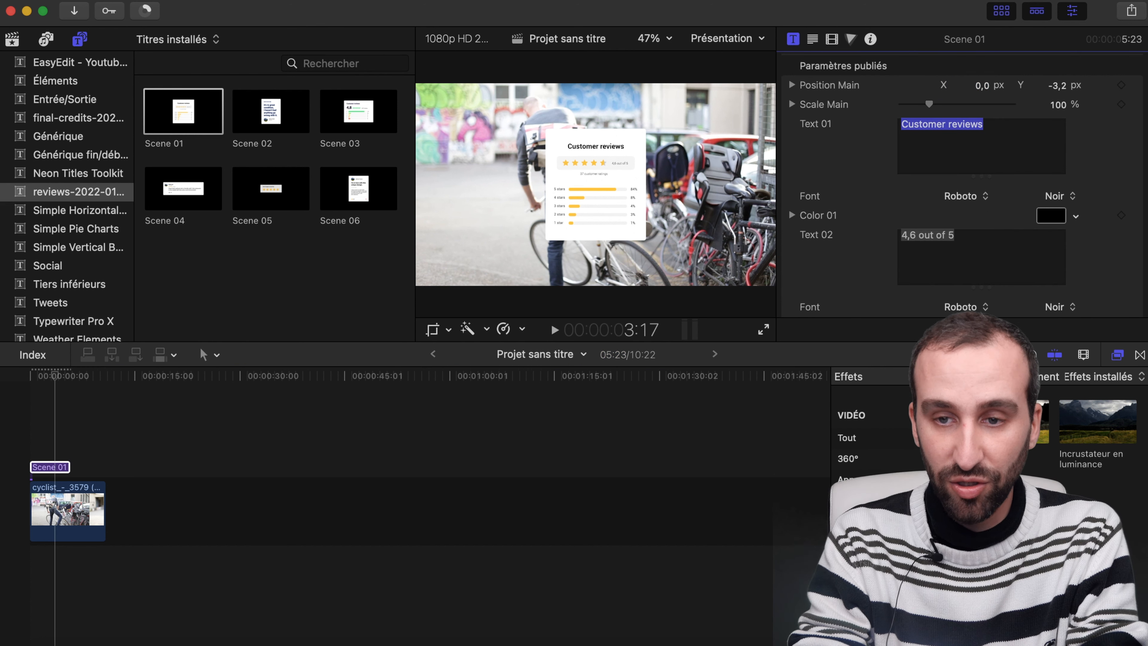
text(Avis)
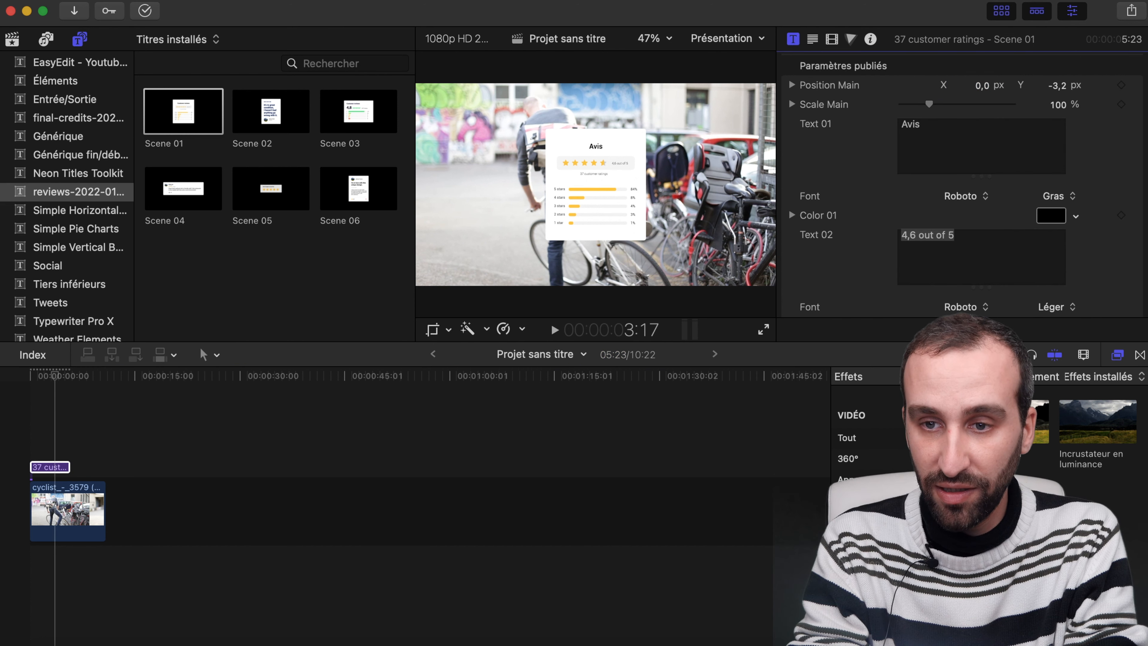
text( Produit)
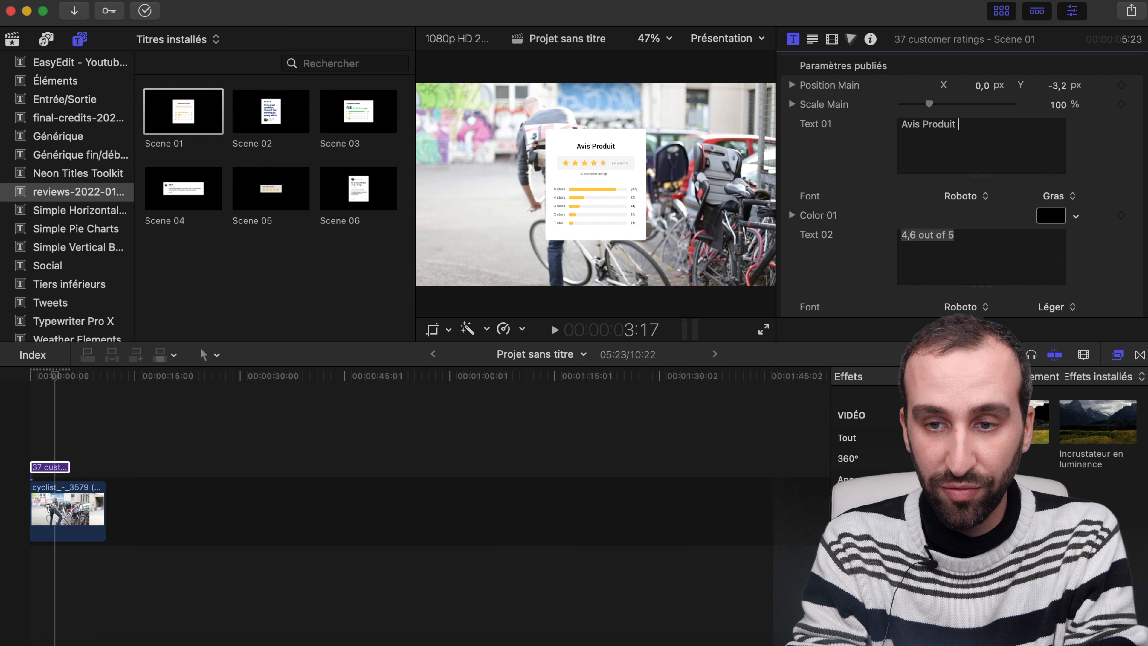
text( A)
Step: Change the title's Text 02 rating to "4,9 sur 5"
click(982, 248)
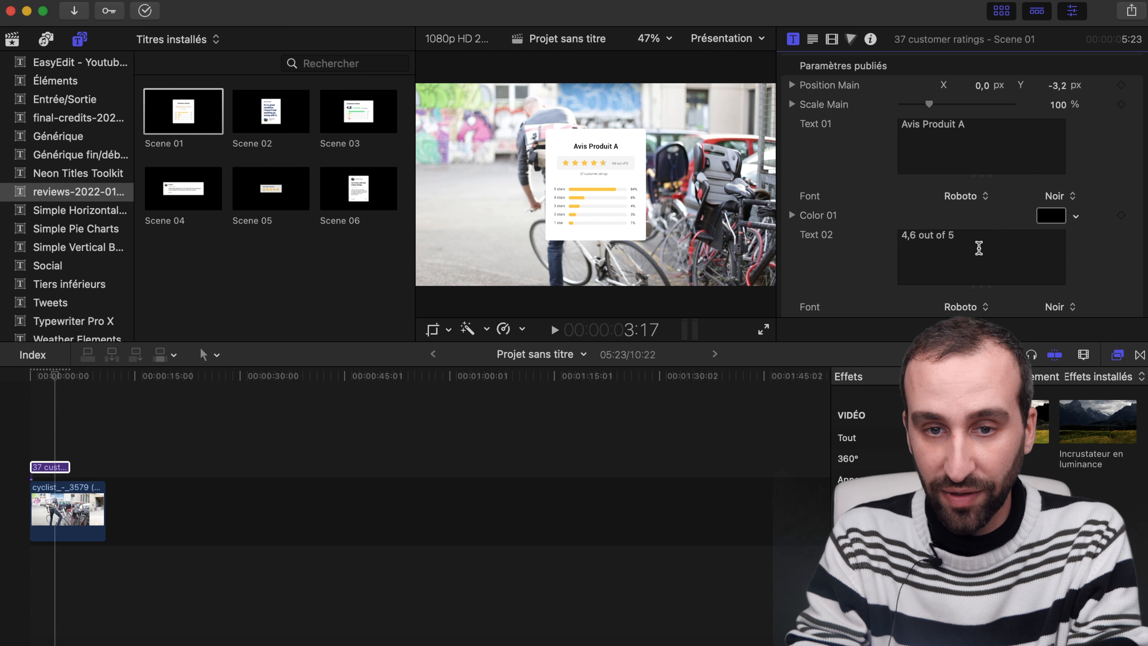
scroll(949, 260, down, 2)
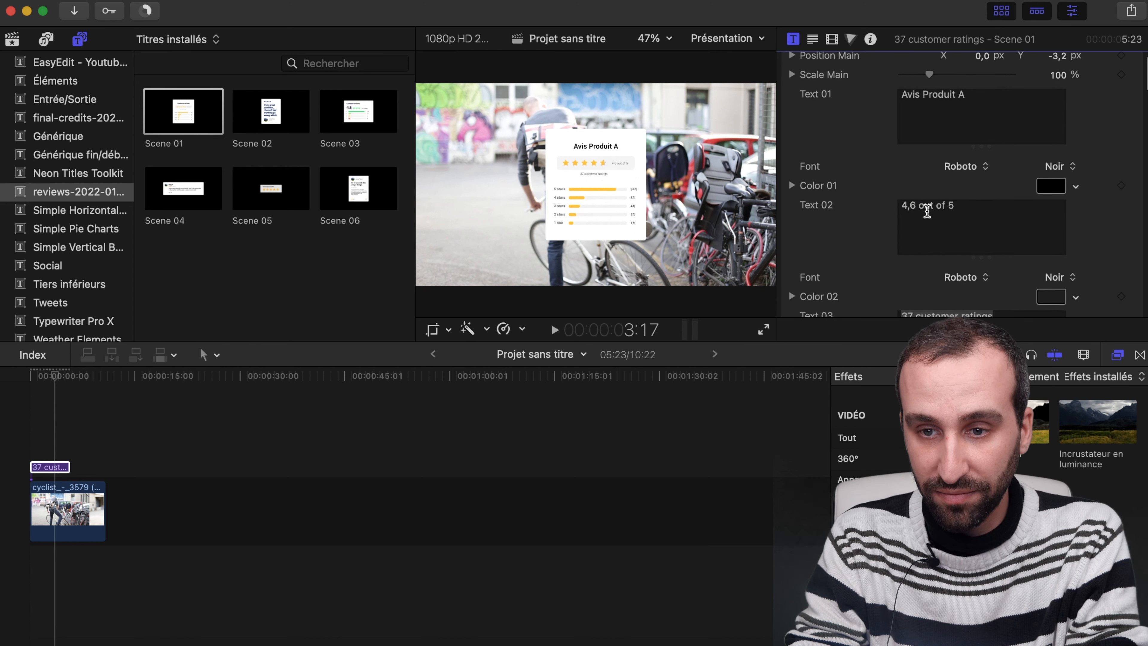
drag(918, 208, 893, 213)
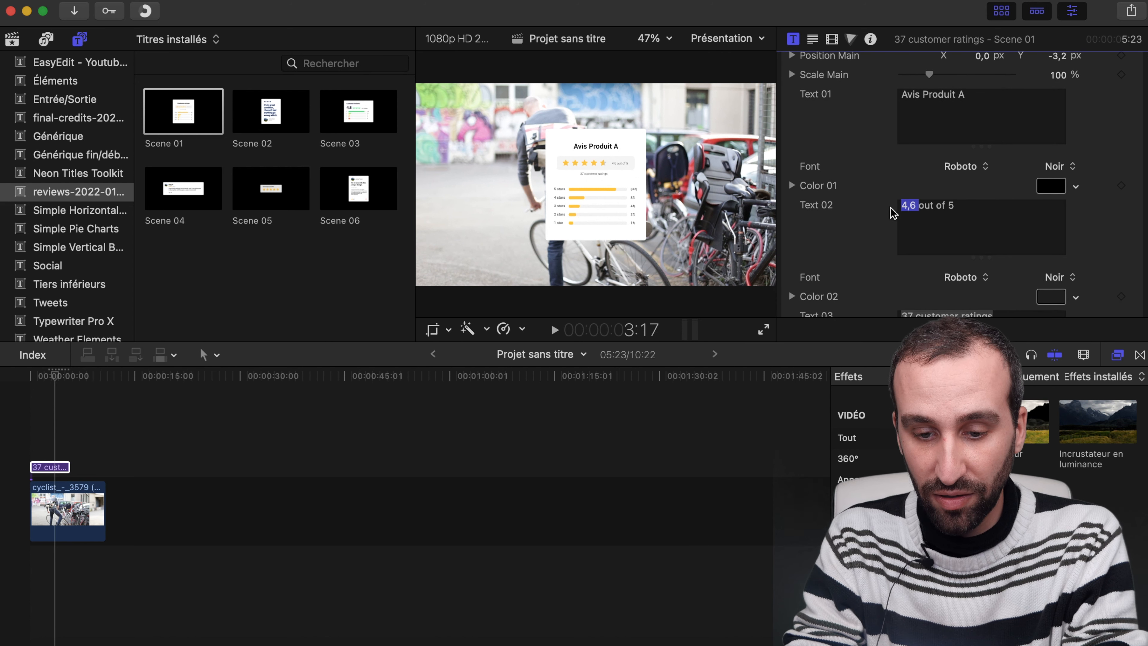
text(4,)
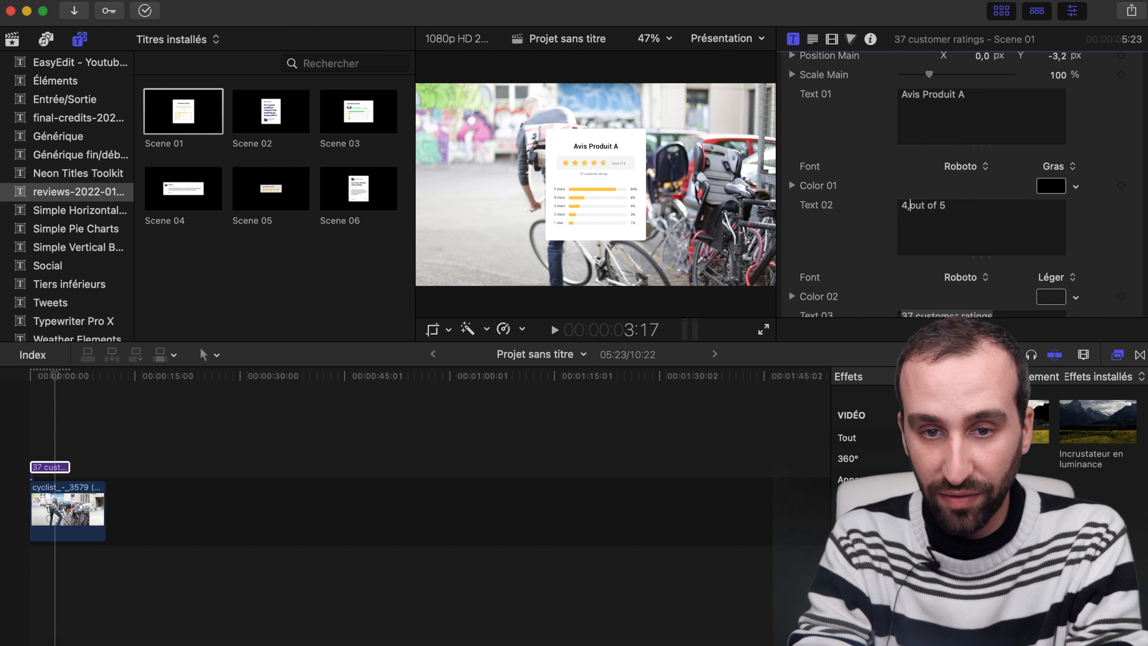
text(9)
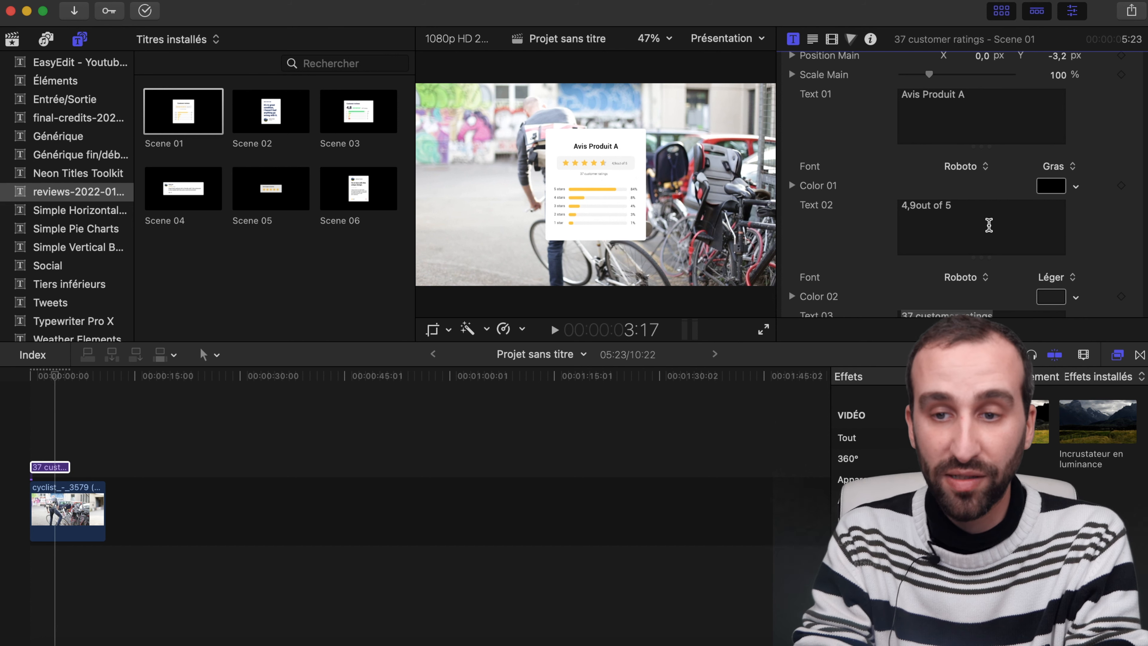
text( s)
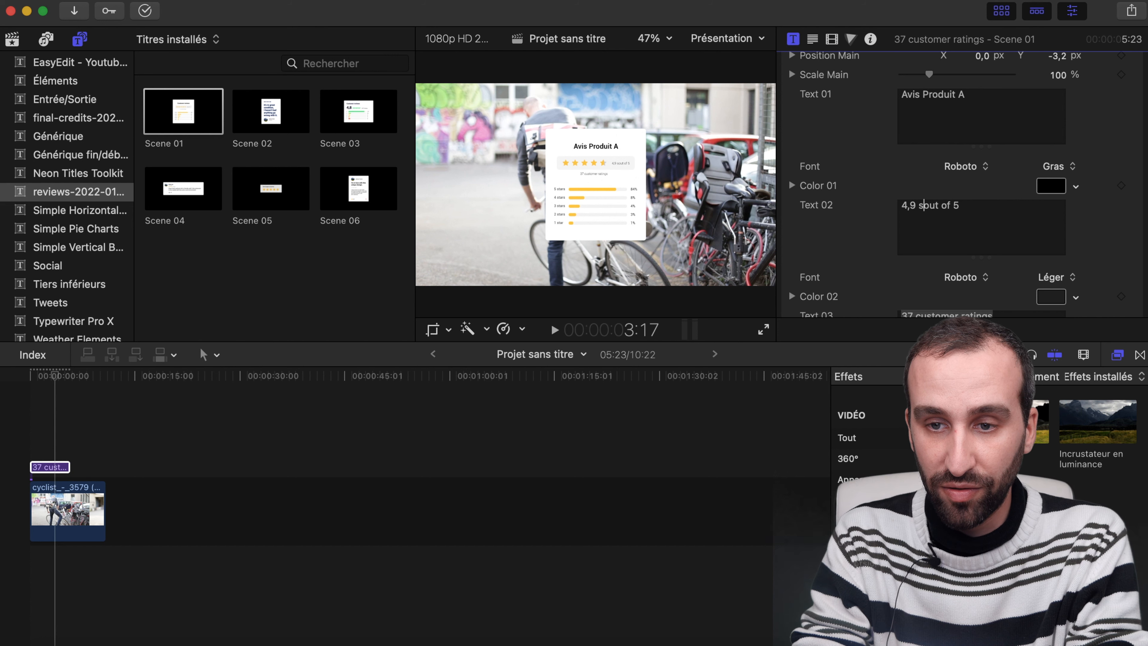
click(1001, 237)
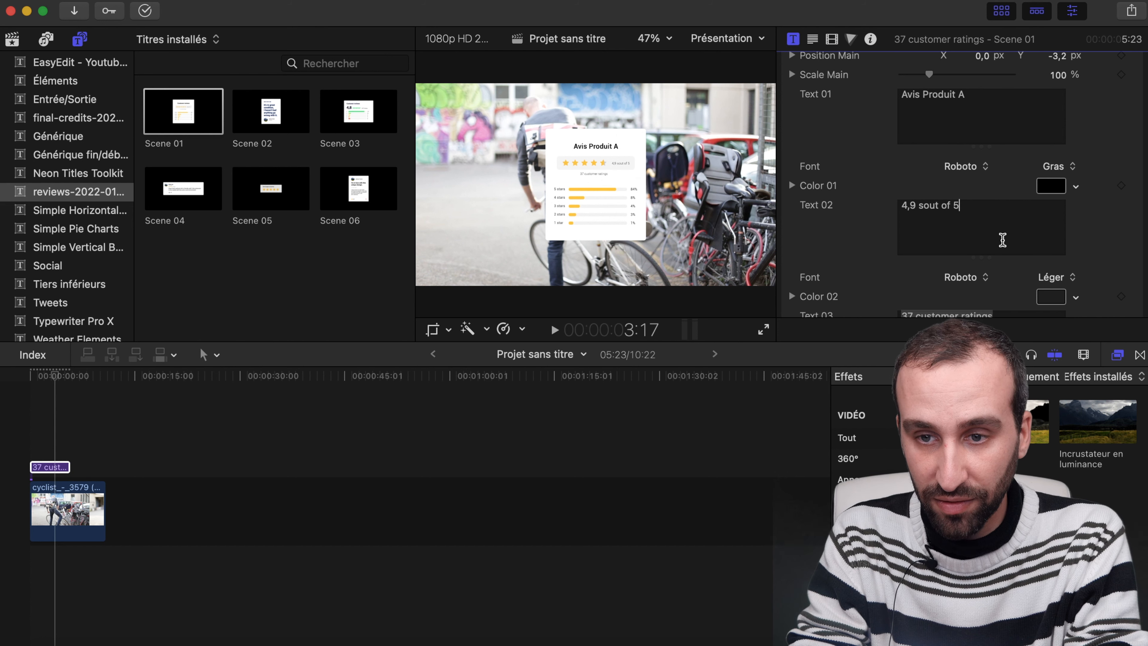
scroll(941, 294, down, 1)
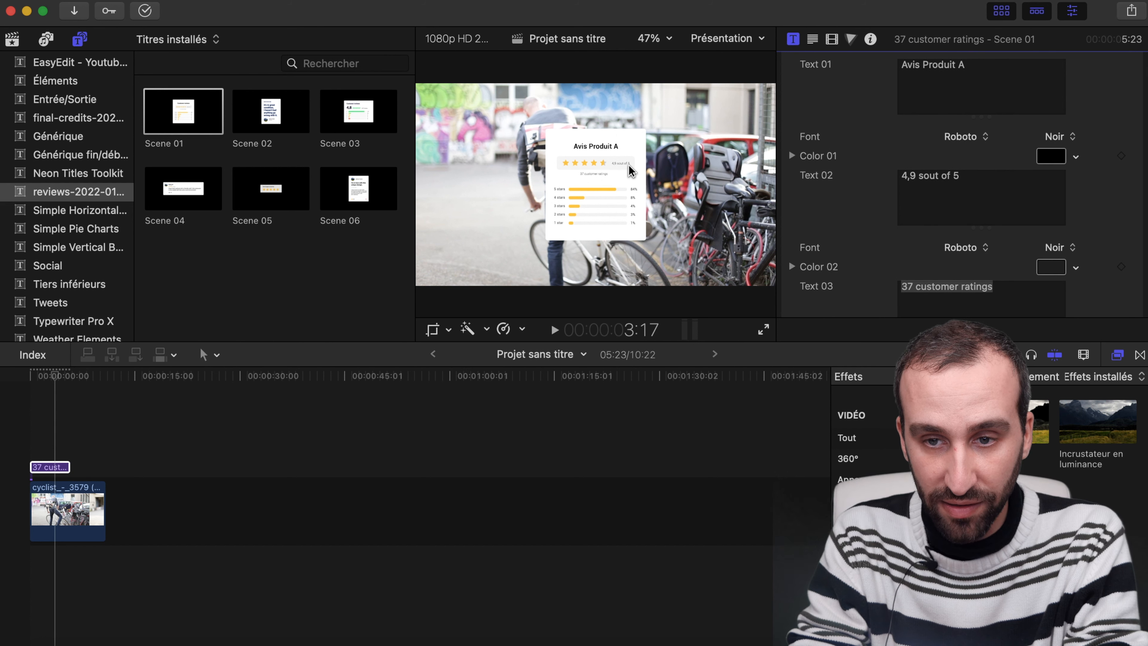
drag(915, 176, 995, 176)
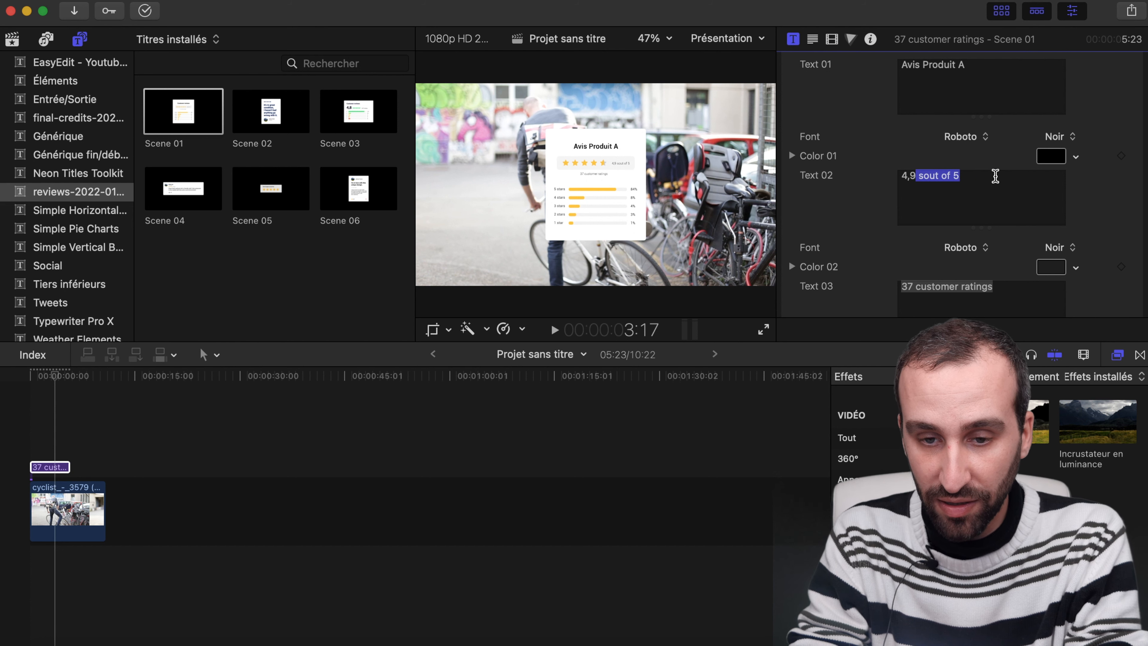
key(BackSpace)
text(sur)
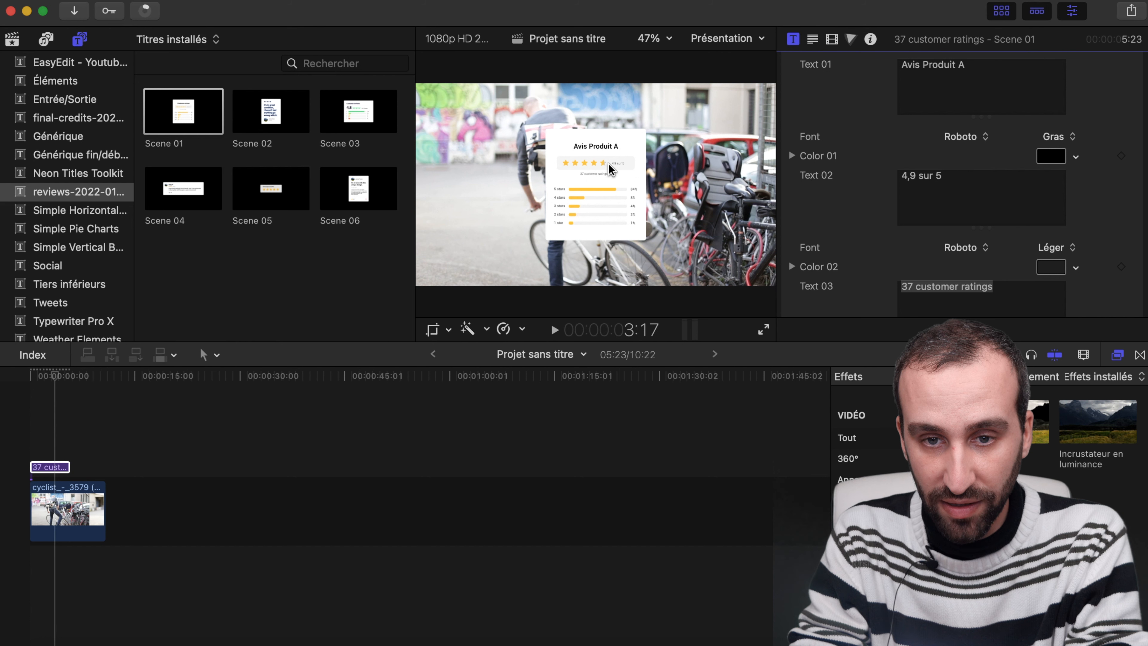
Step: Change the number in the title's Text 03 so it reads "54 customer ratings"
scroll(858, 230, down, 5)
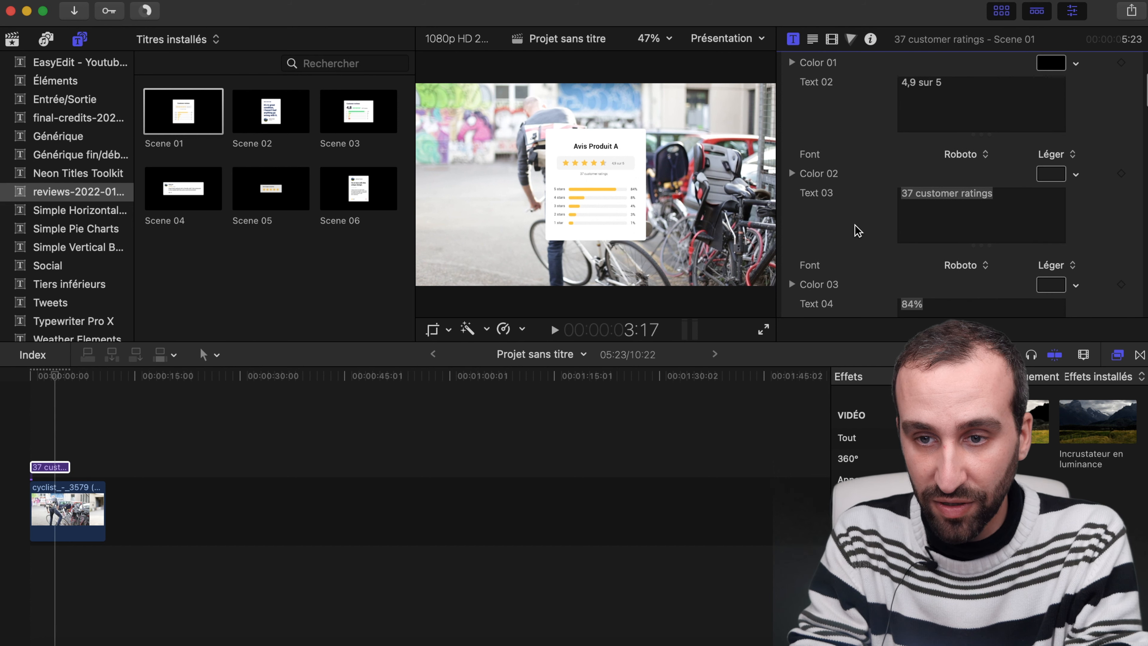
drag(984, 180, 871, 153)
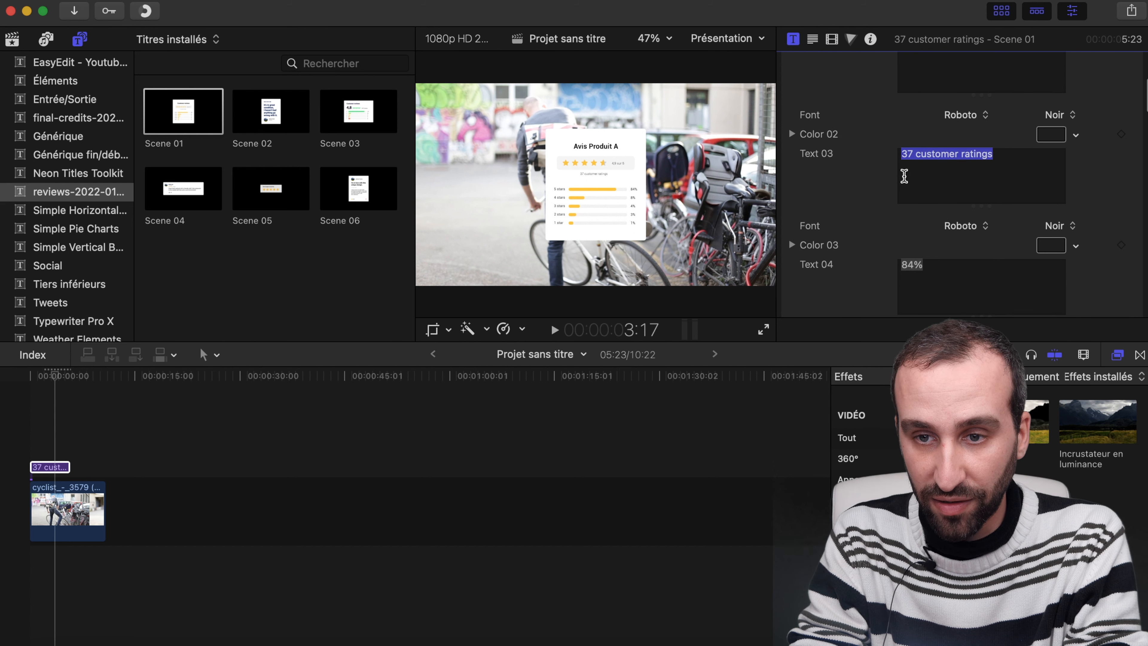
double_click(908, 154)
text(5)
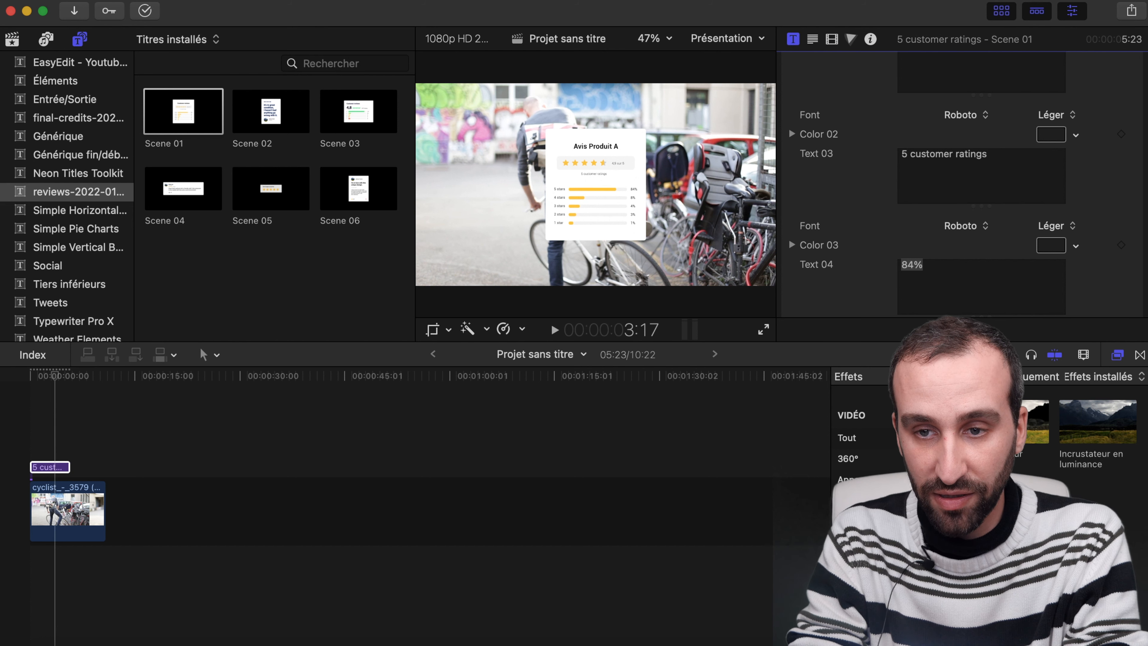
text(4)
Step: Set the title's Text 04 five-star percentage to 70%
scroll(1043, 235, down, 4)
scroll(1040, 236, down, 5)
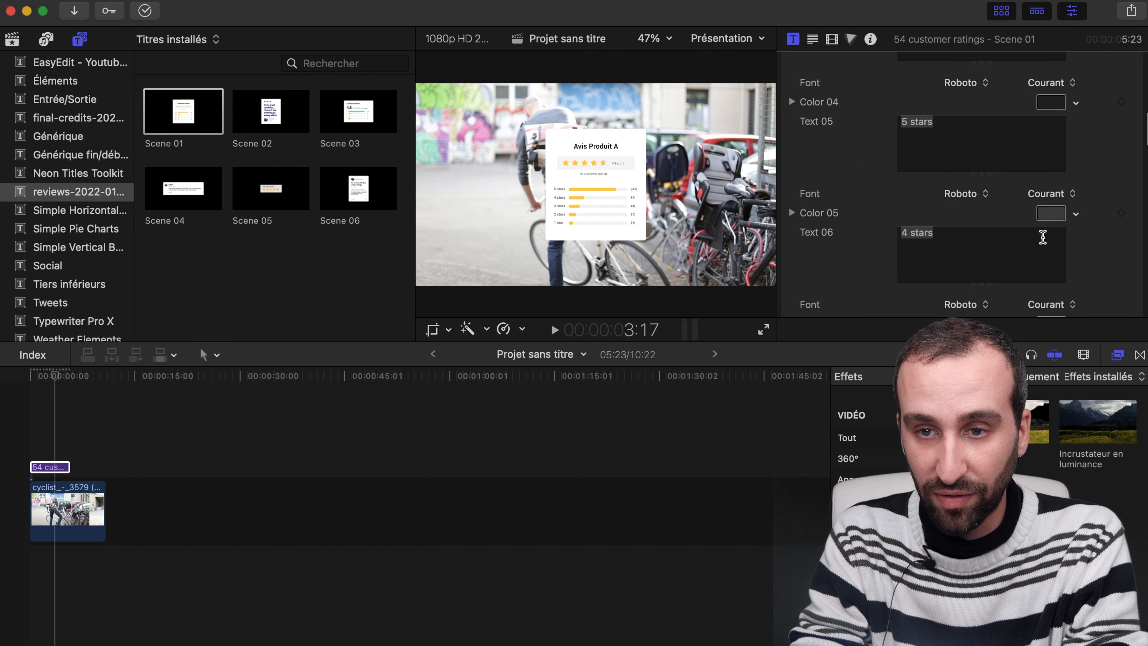
scroll(1040, 236, up, 4)
drag(949, 119, 862, 107)
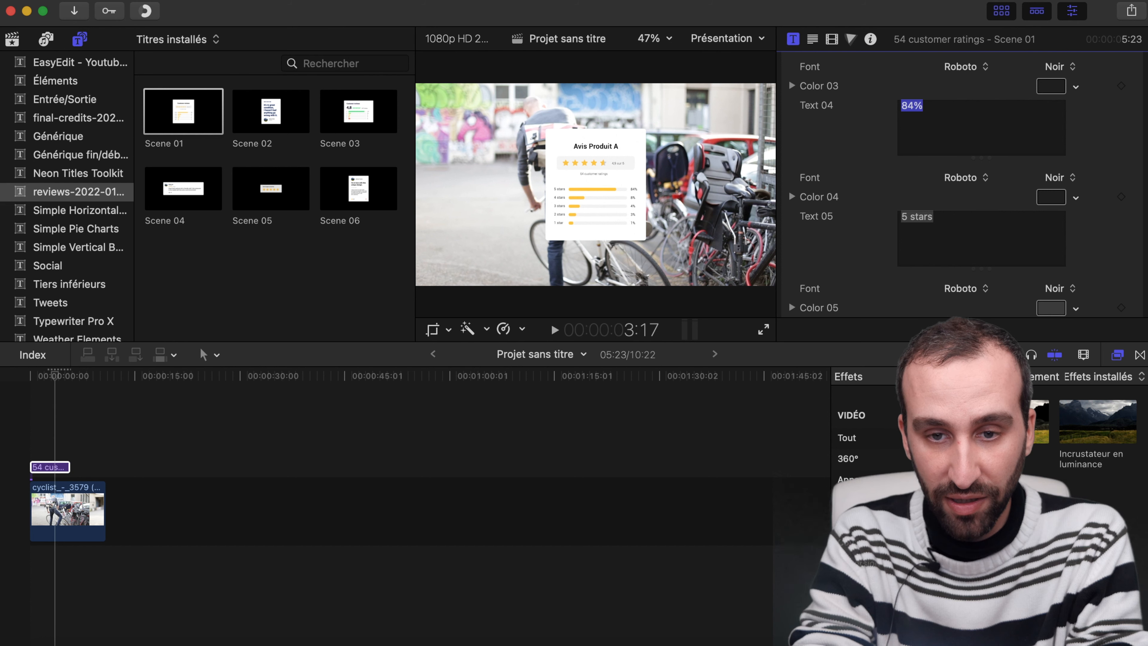
text(70)
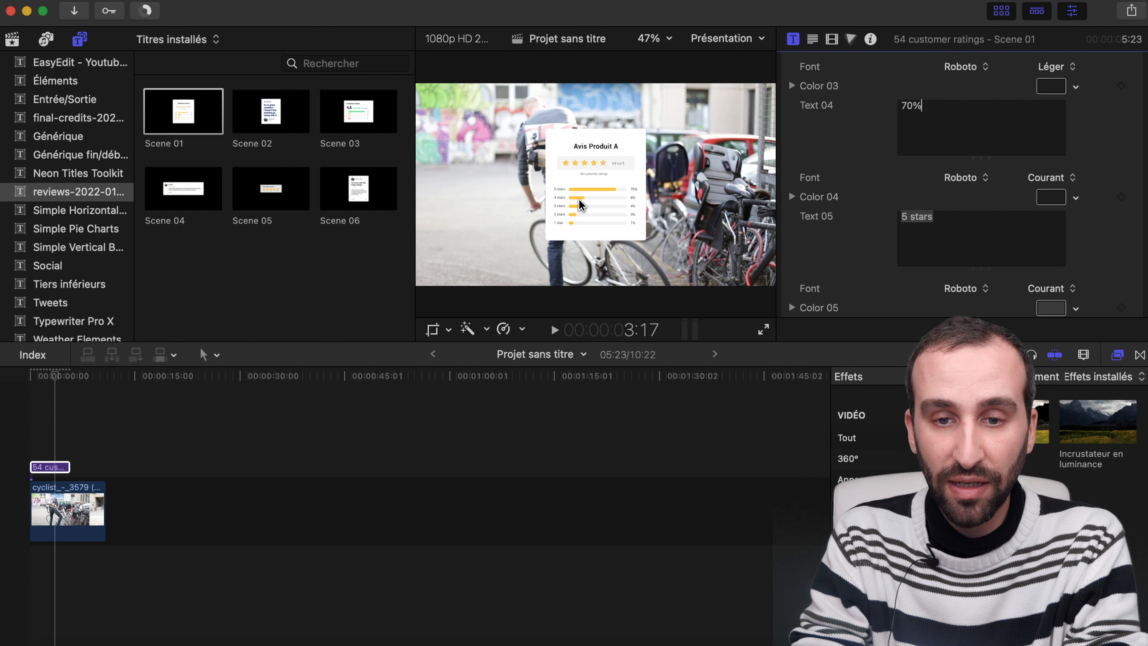
scroll(873, 215, down, 10)
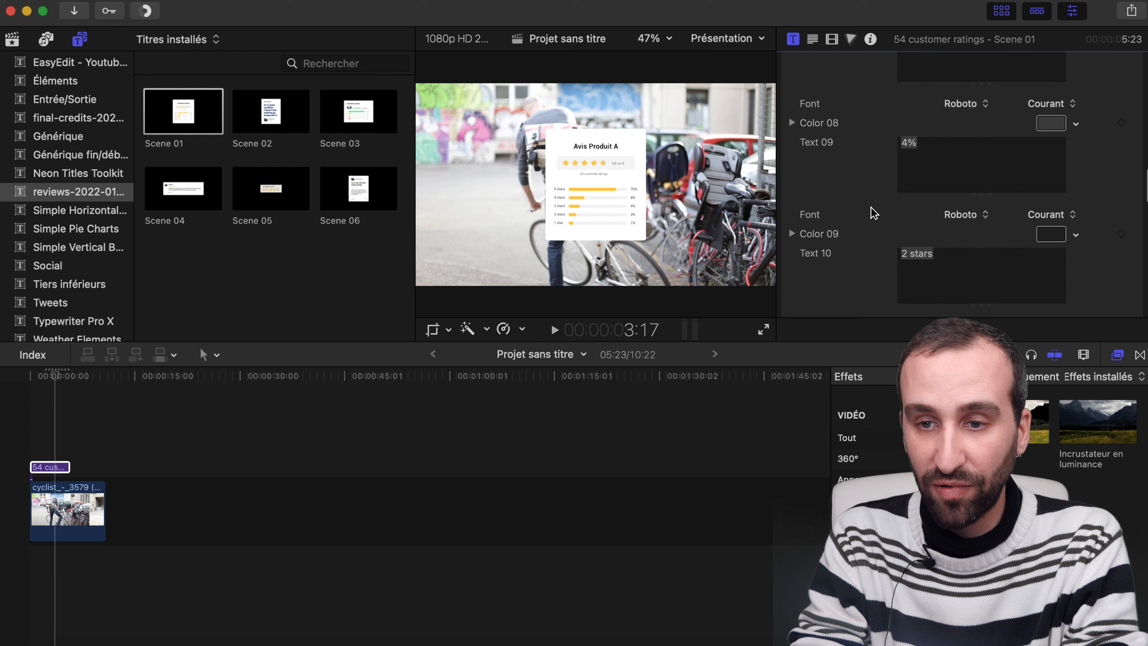
Step: Examine the title's star, box and line color parameters, expanding Star Color 01 and Line Color 06 to see their channels
scroll(874, 213, down, 15)
scroll(873, 212, up, 5)
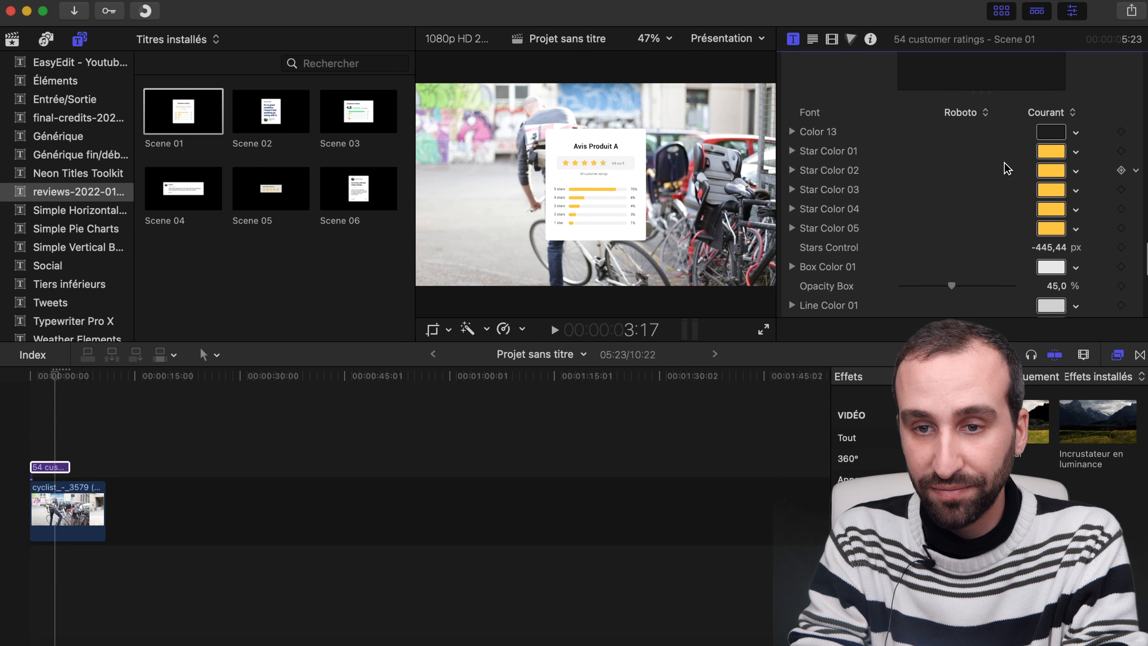
click(792, 151)
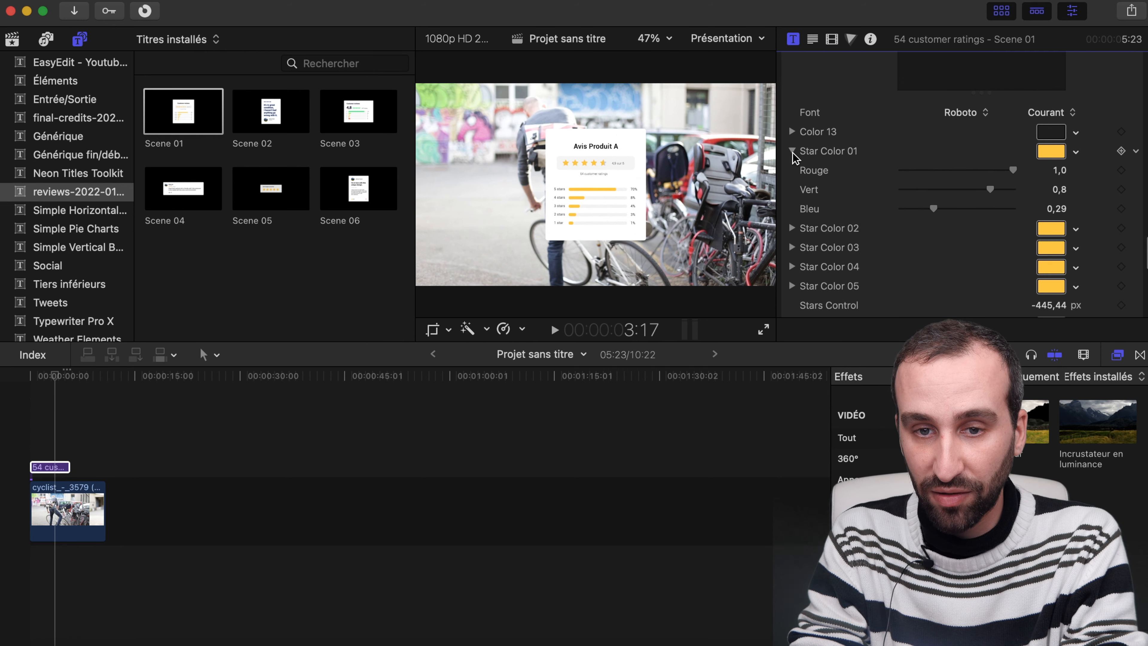
click(792, 152)
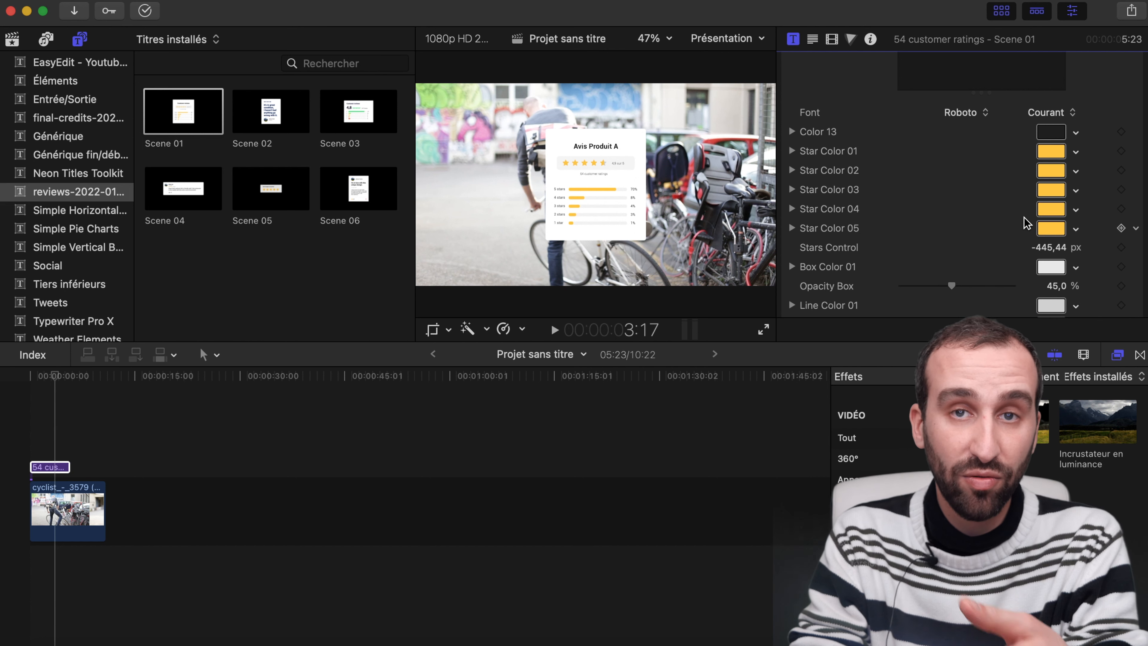
scroll(1027, 222, down, 3)
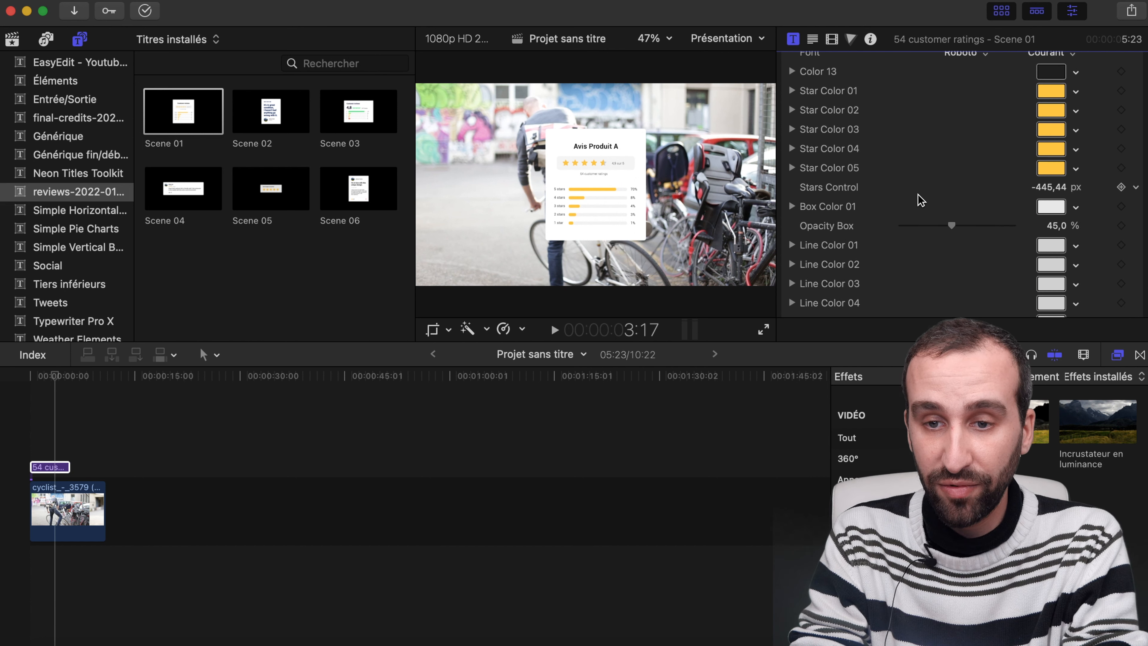
scroll(920, 199, down, 3)
scroll(920, 199, down, 5)
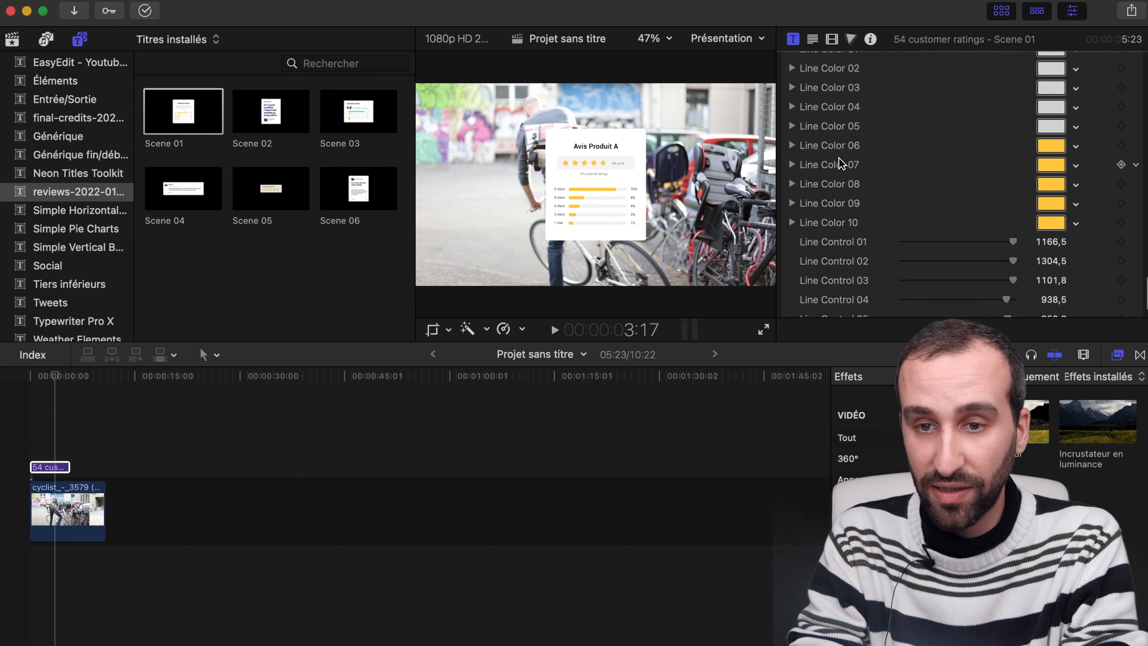
click(793, 146)
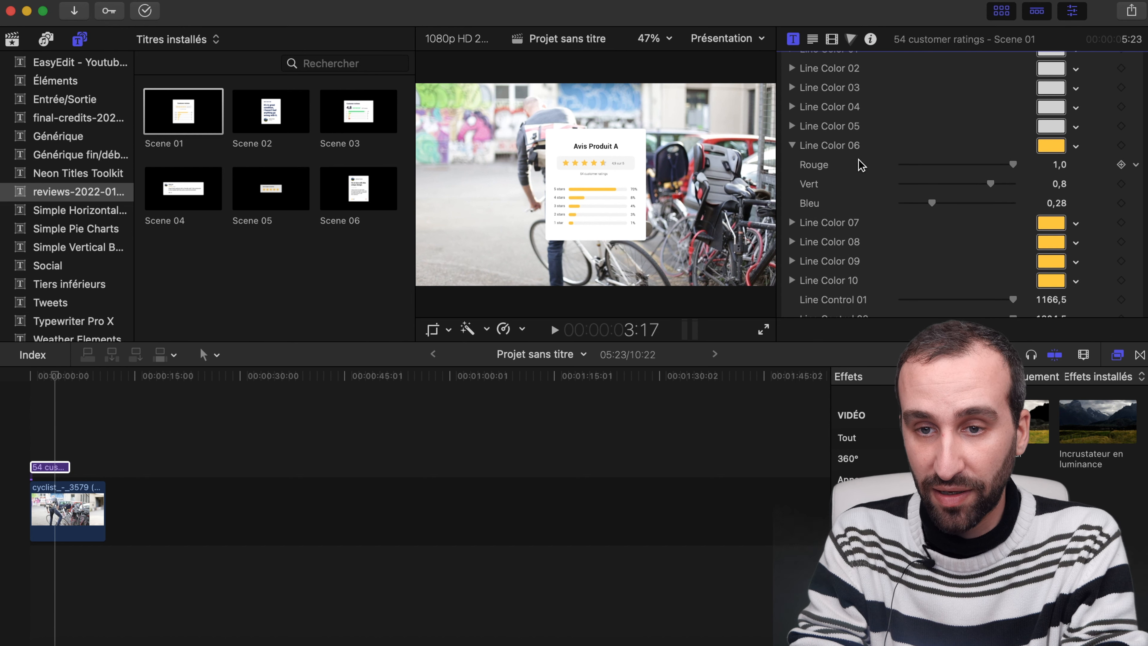
Step: Set the Scene 01 title's Line Control 01 to 1000,0
scroll(998, 183, down, 5)
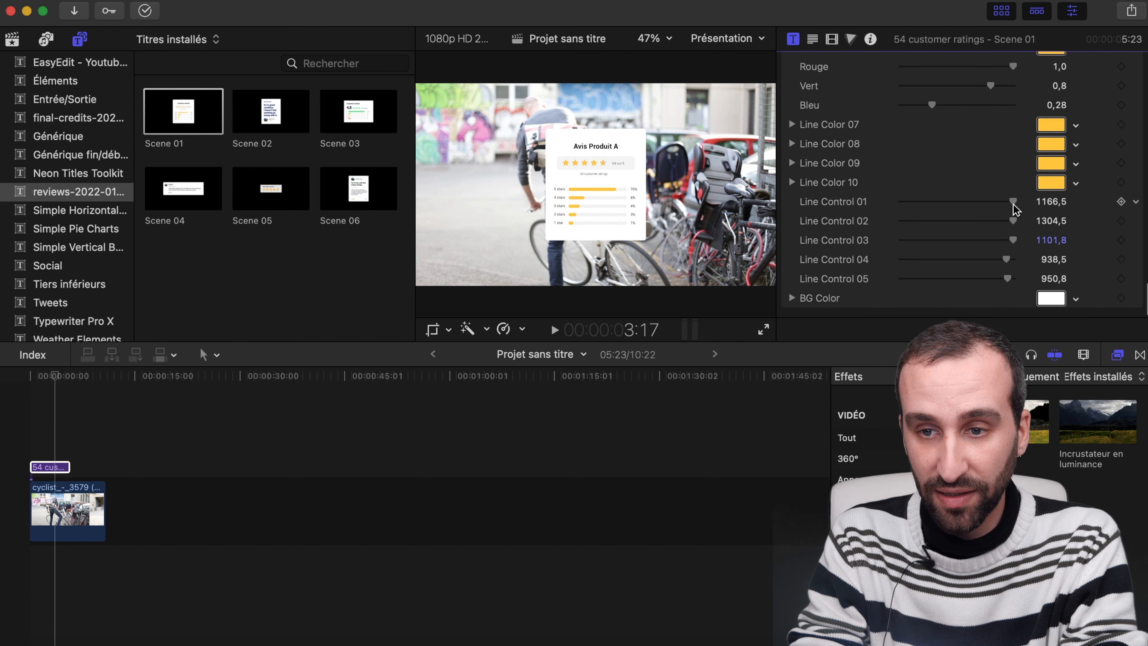
drag(1013, 202, 1114, 212)
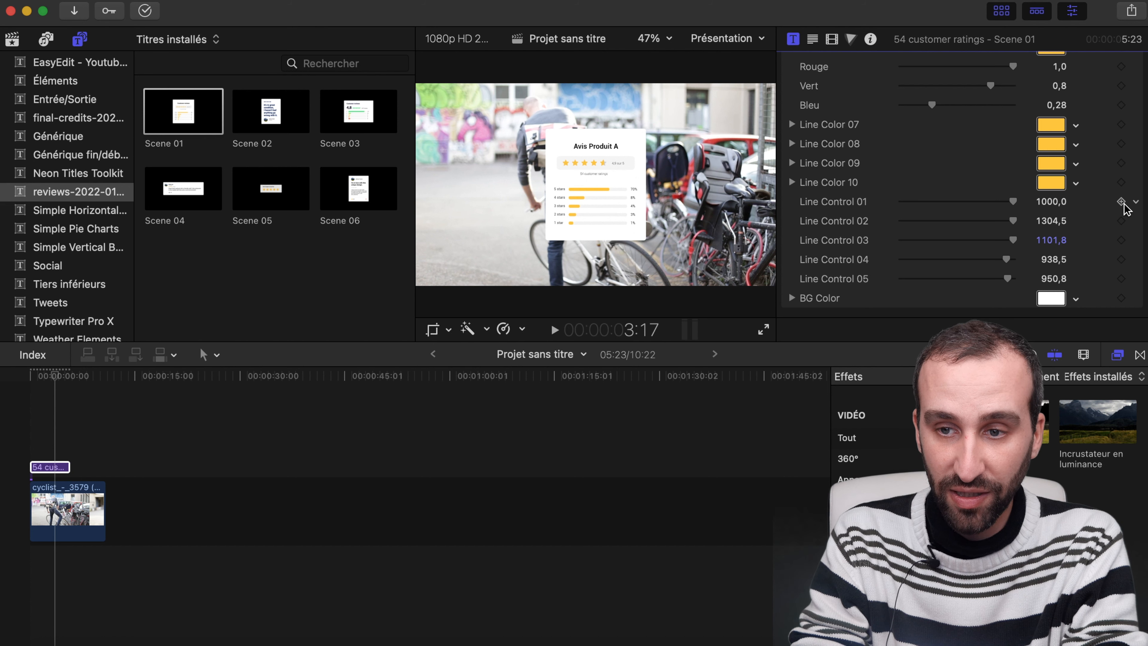
scroll(1048, 208, up, 10)
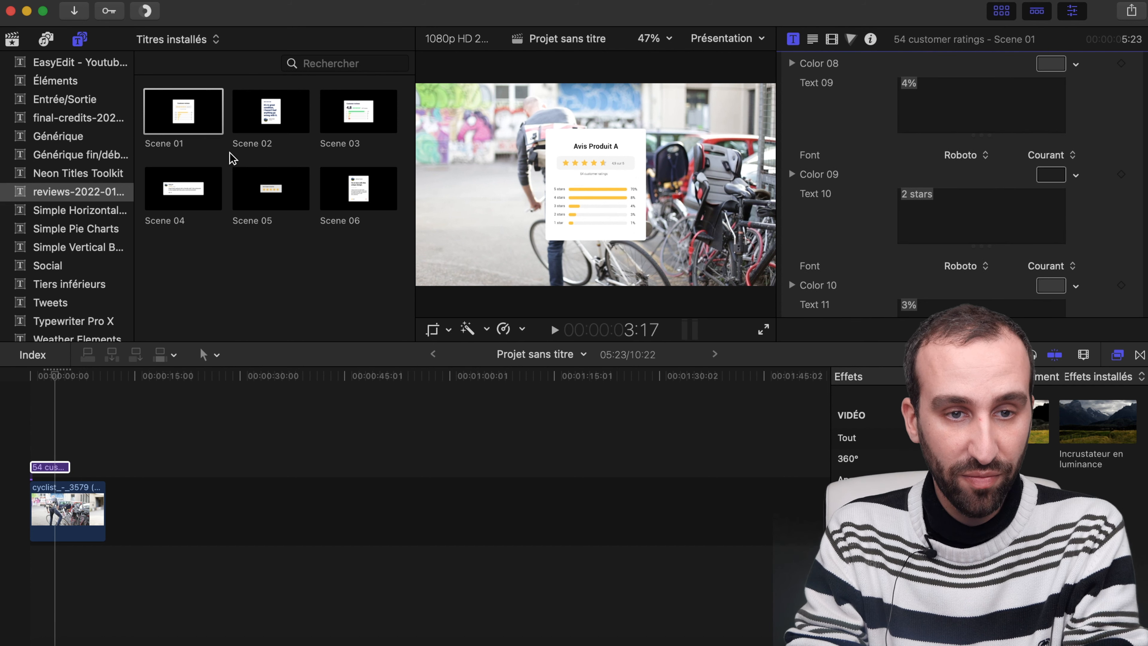
Step: Review the Scene 01 title's text formatting settings and scale the whole title to 167%
click(812, 40)
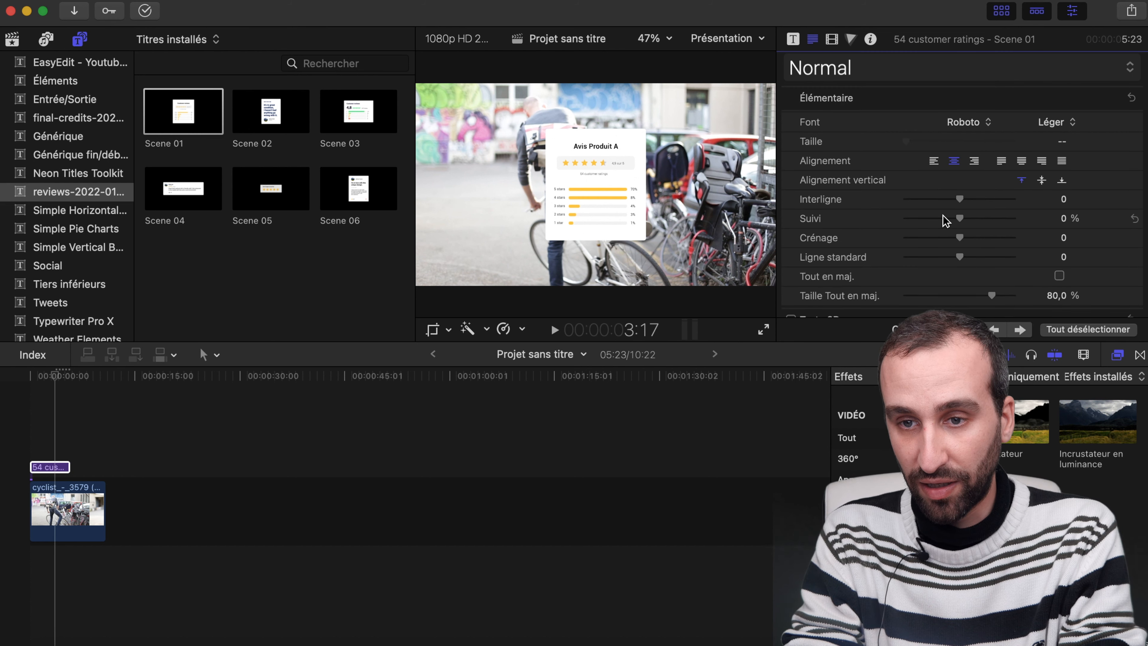
scroll(1001, 203, down, 5)
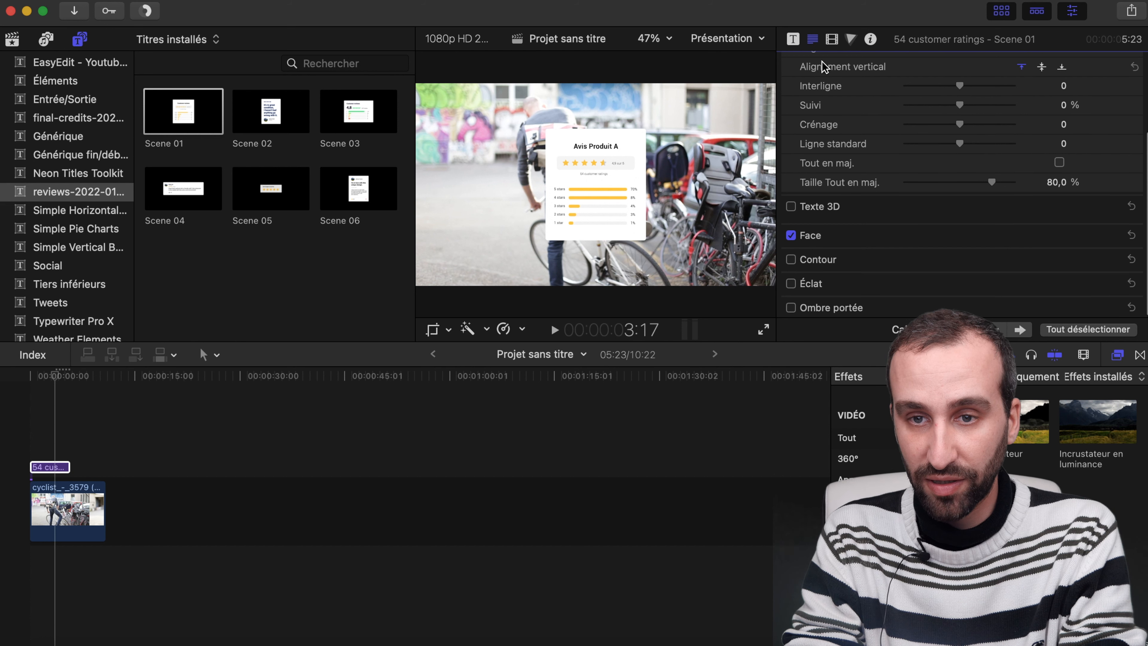
click(794, 40)
click(831, 40)
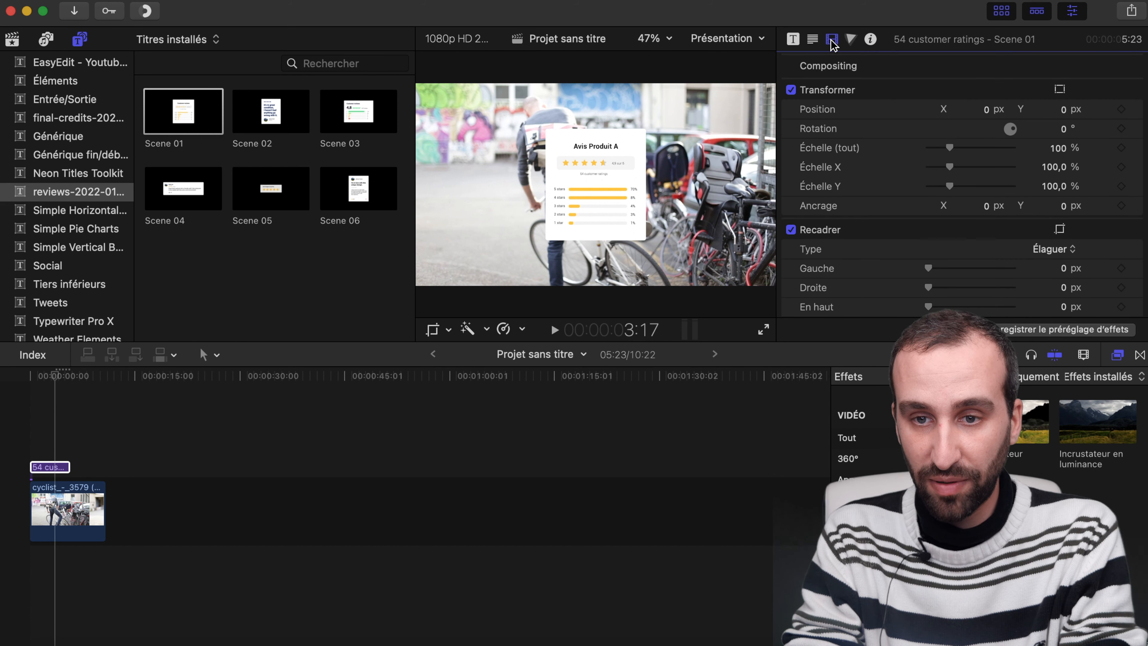
drag(959, 149, 966, 150)
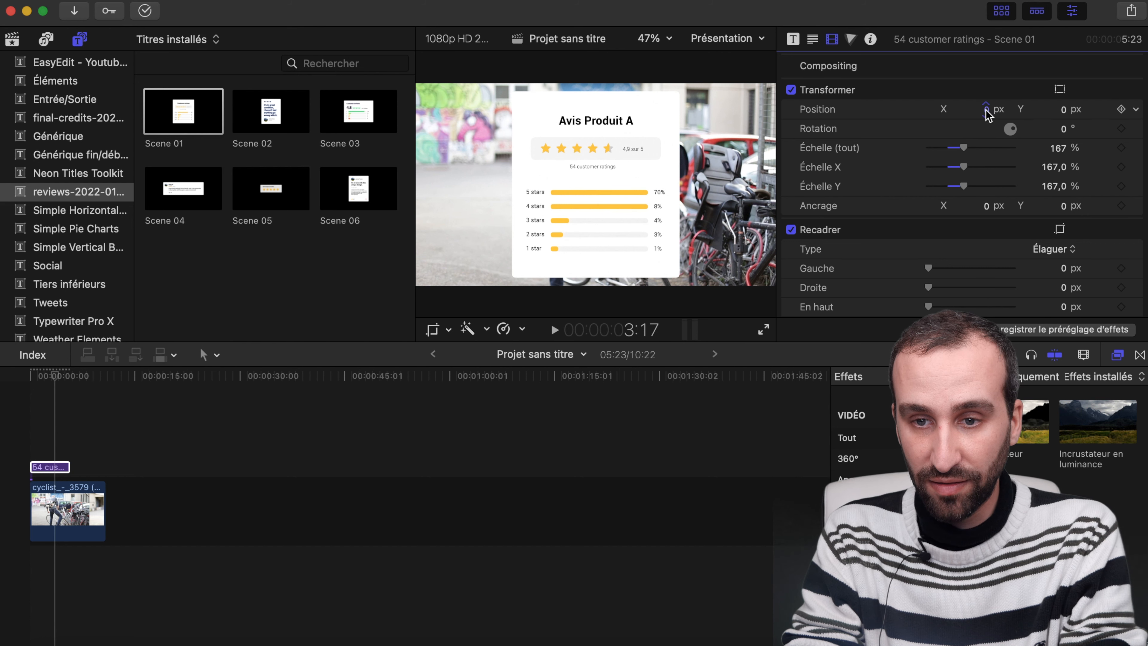
Step: Play the project from the start to preview the enlarged review title over the cyclist clip
click(15, 402)
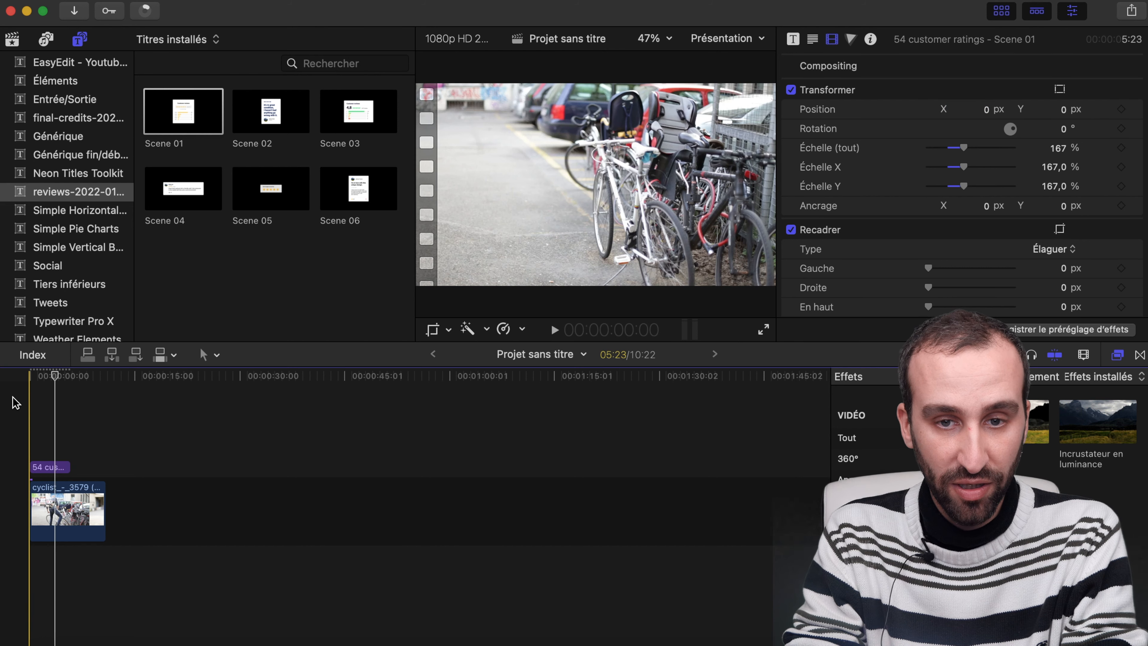
key(space)
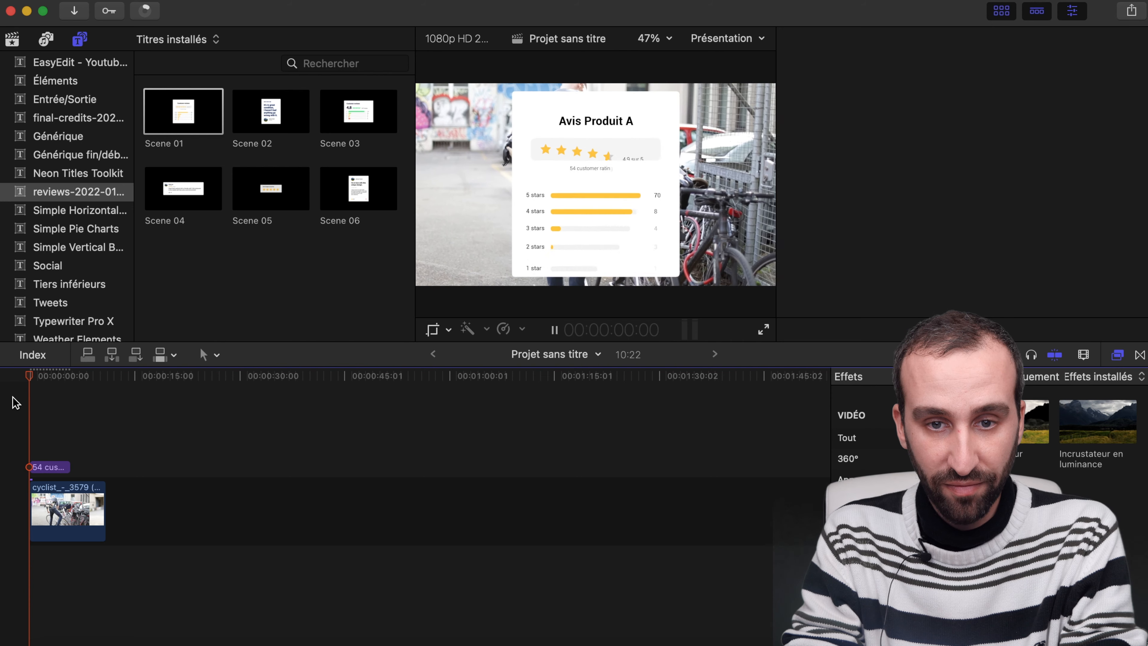
key(space)
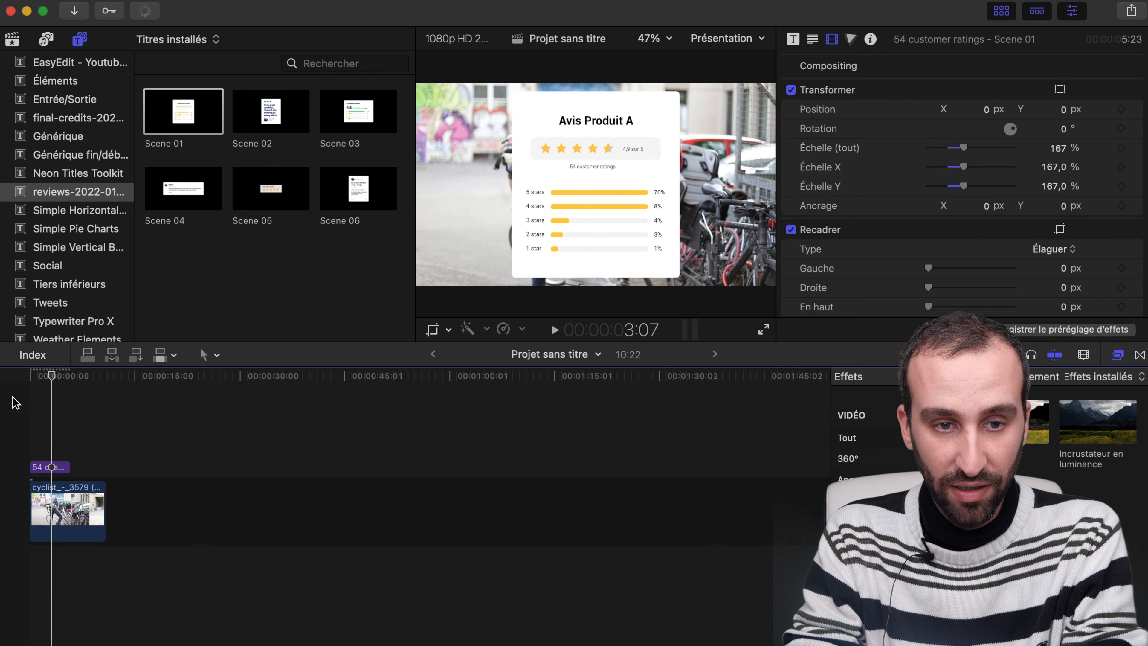
Step: Delete the customized Scene 01 title and place the Scene 03 title above the start of the cyclist clip
click(45, 467)
key(Delete)
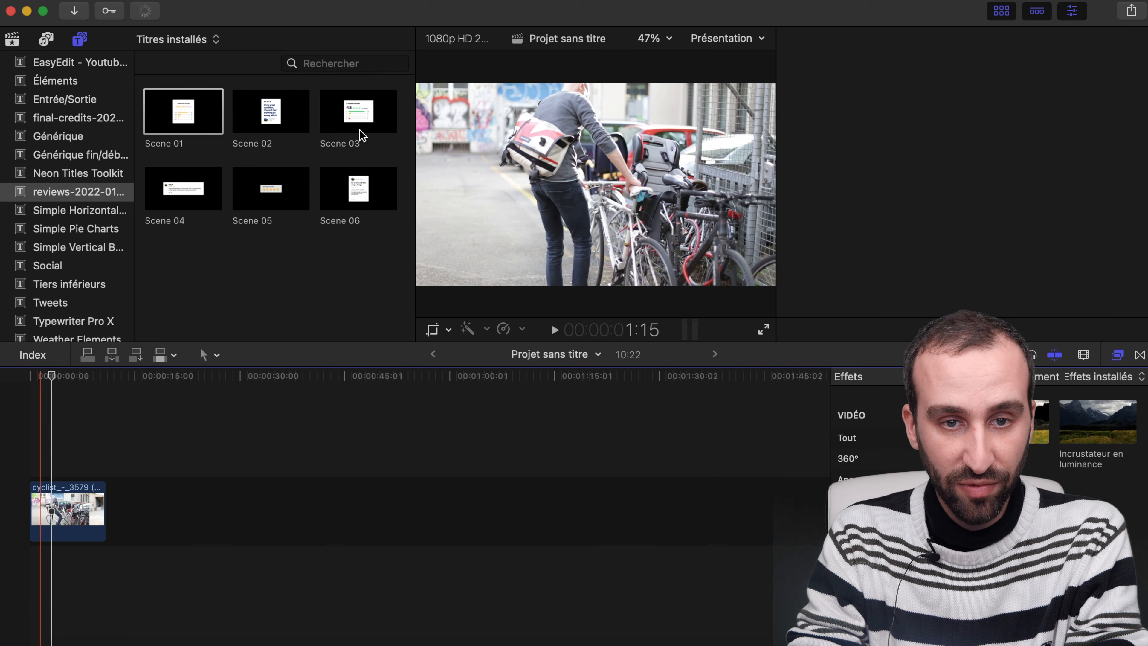
drag(361, 134, 25, 459)
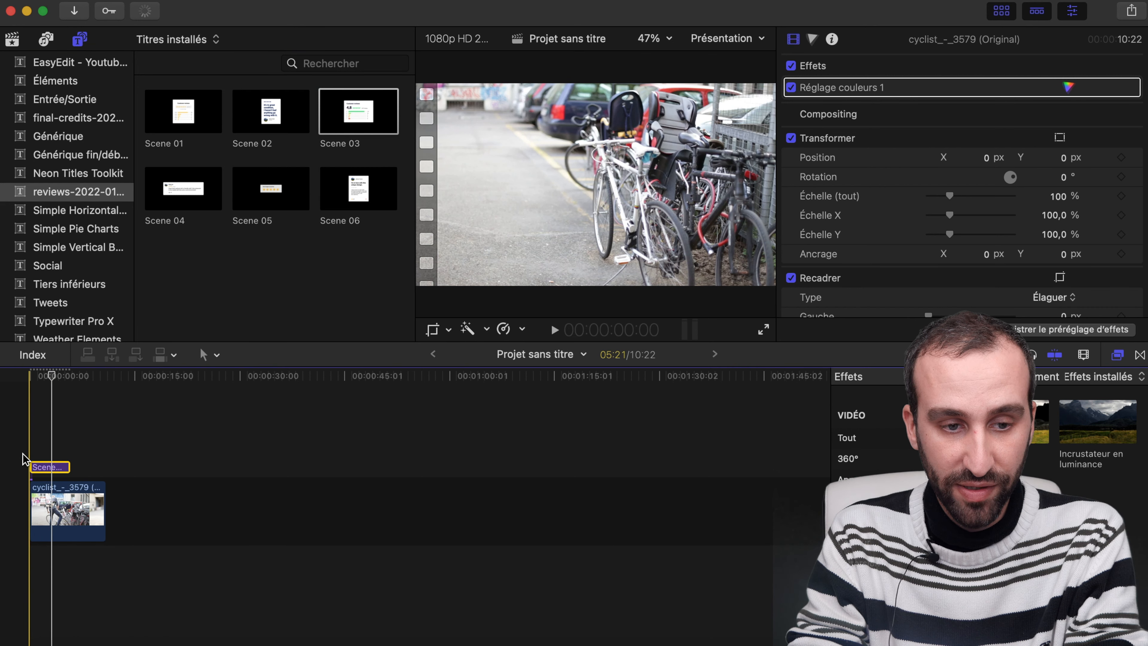
Step: Preview the Scene 03 title from the start of the project and inspect its published parameters
click(28, 447)
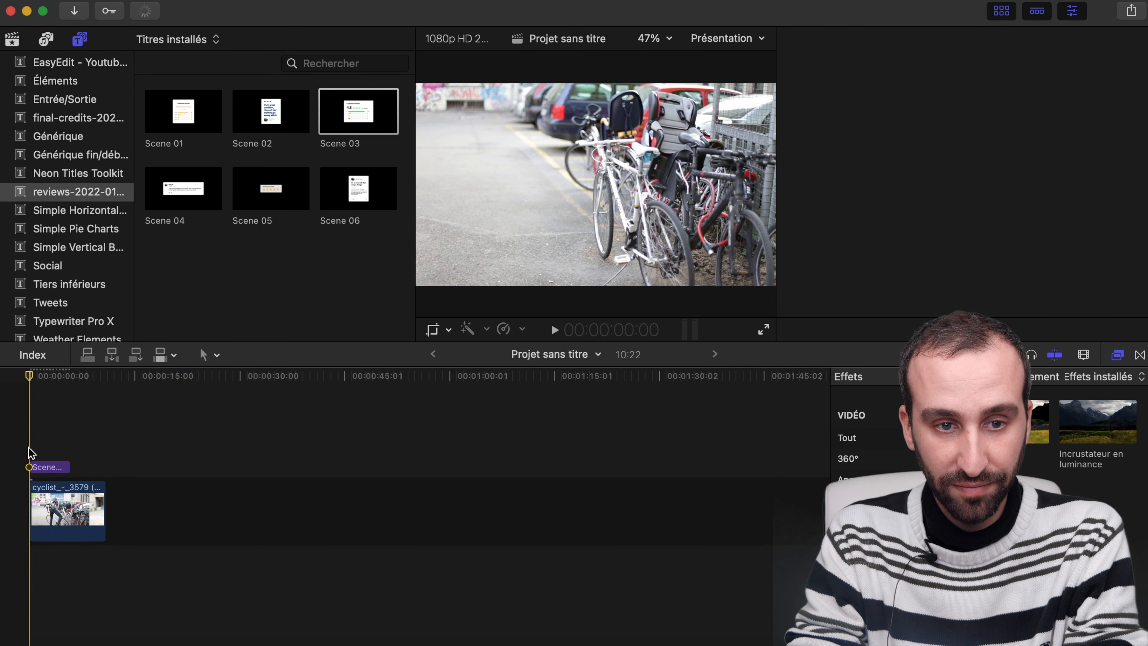
key(space)
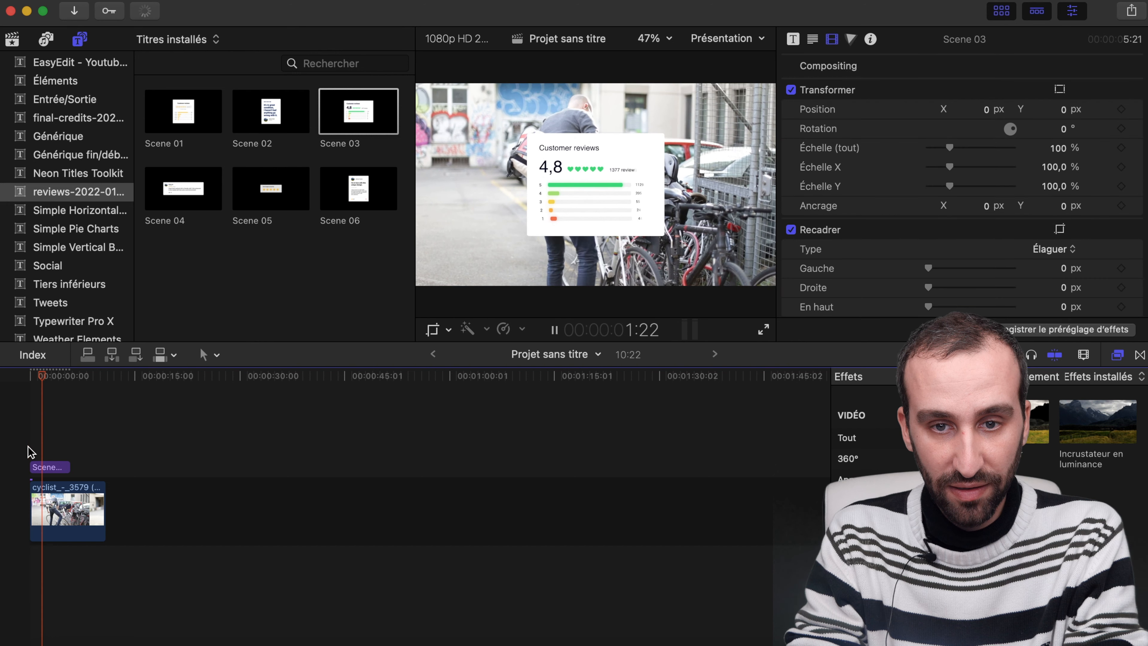
key(space)
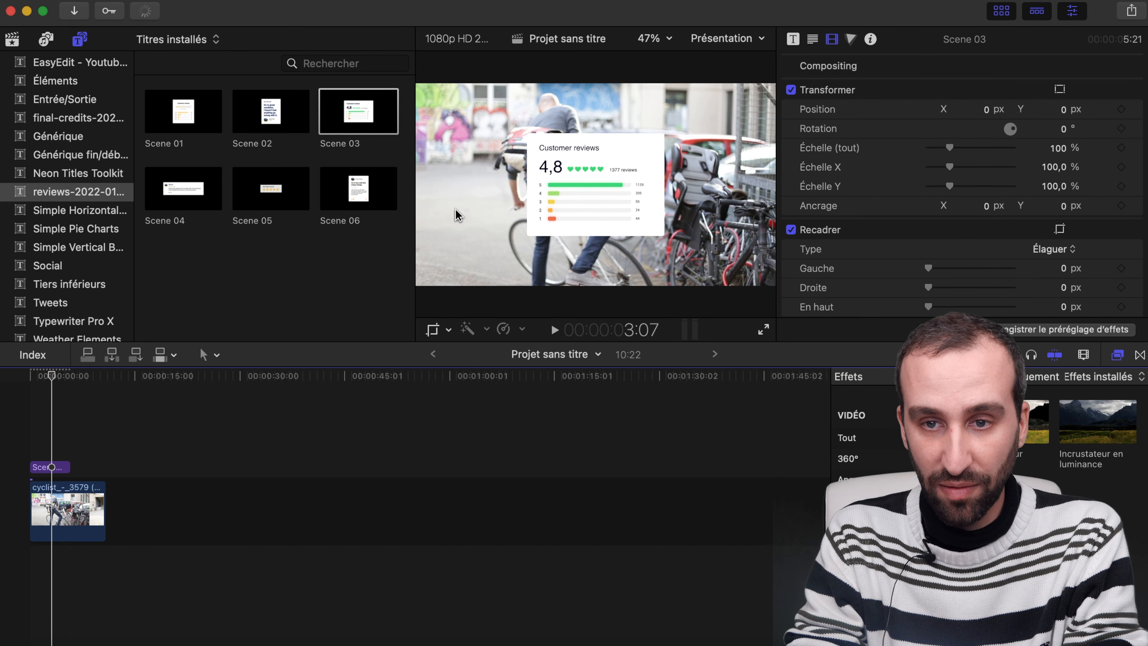
click(793, 39)
scroll(927, 133, up, 2)
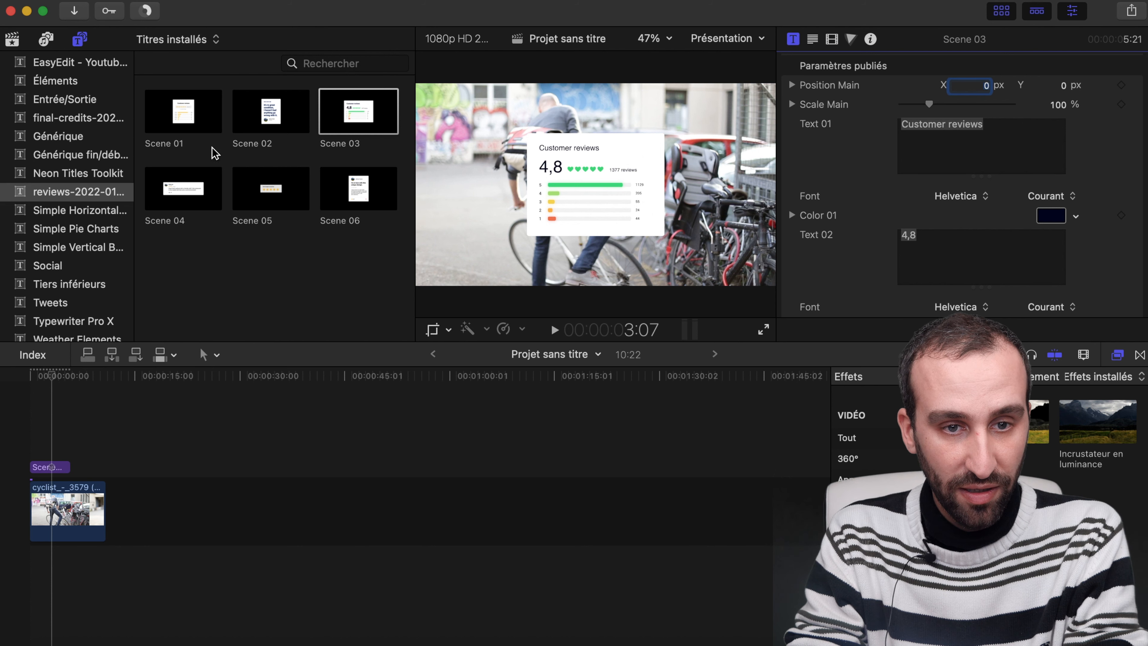
Step: Add the Scene 02 title at about 8:15 above the end of the cyclist clip and review its animation and published parameters
drag(273, 112, 84, 461)
key(space)
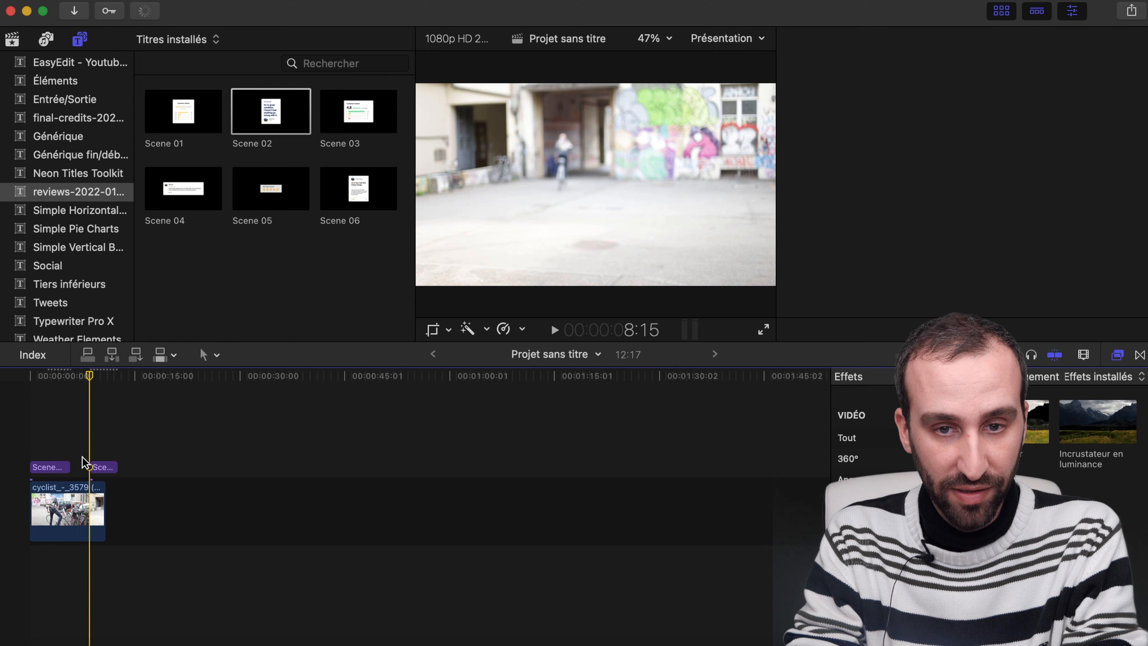
key(space)
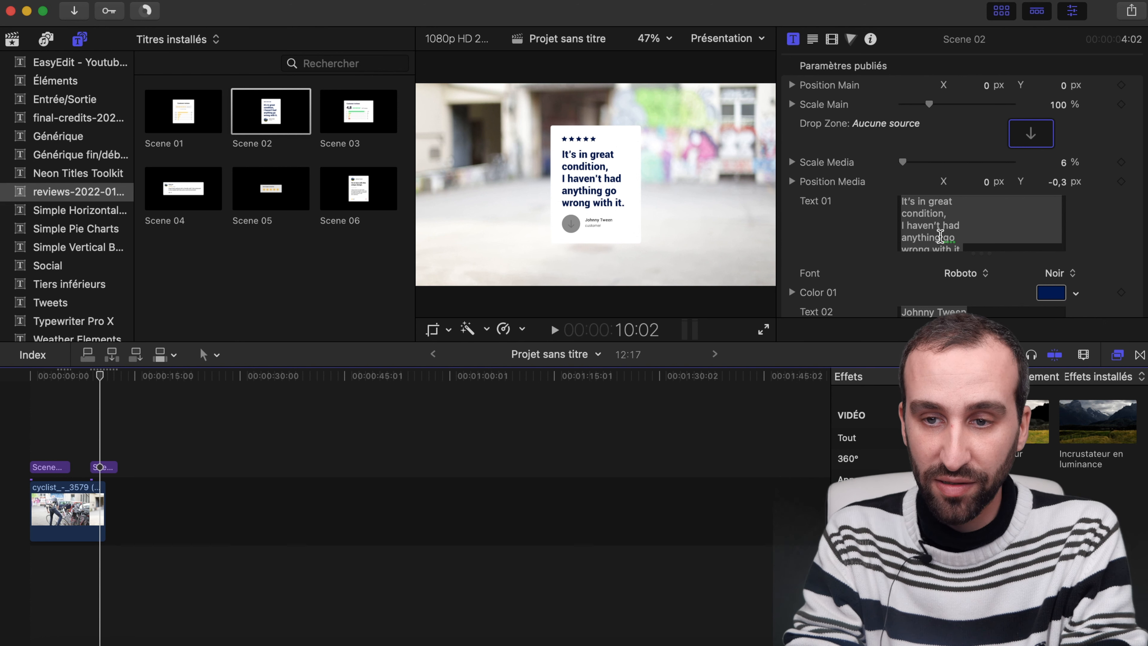
scroll(997, 269, down, 10)
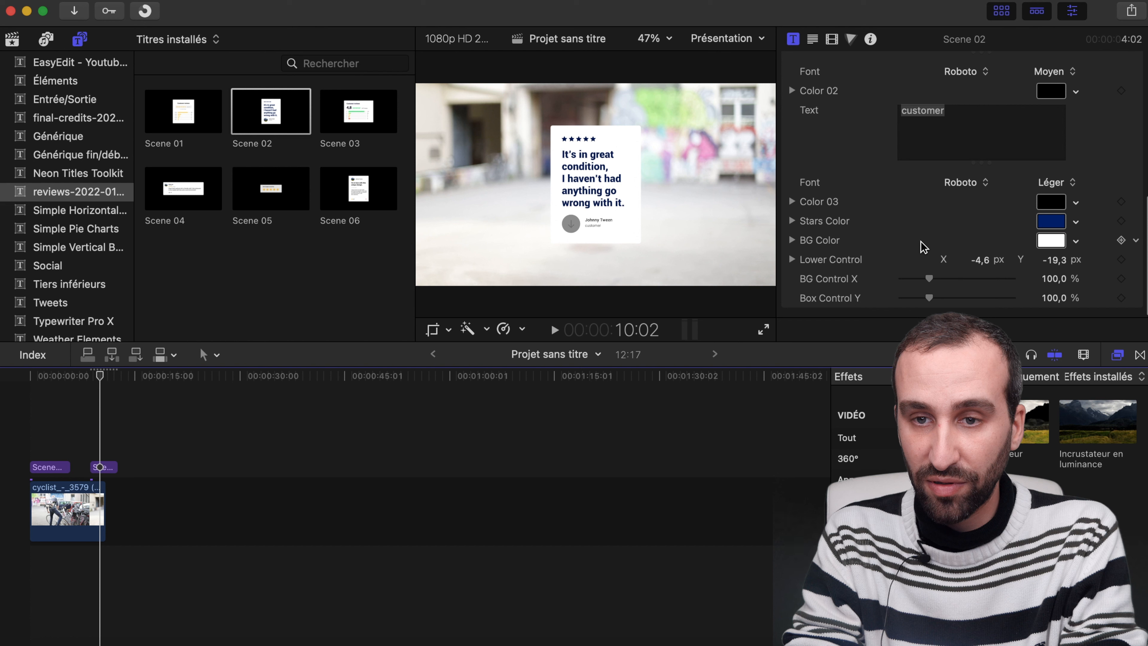
scroll(922, 246, up, 10)
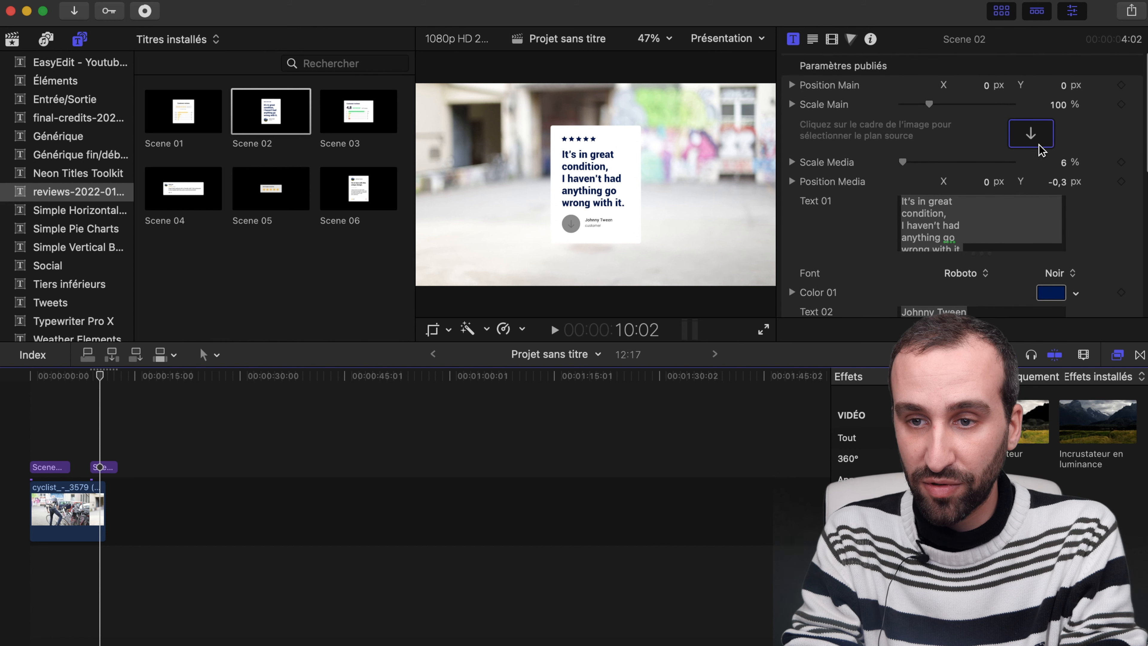